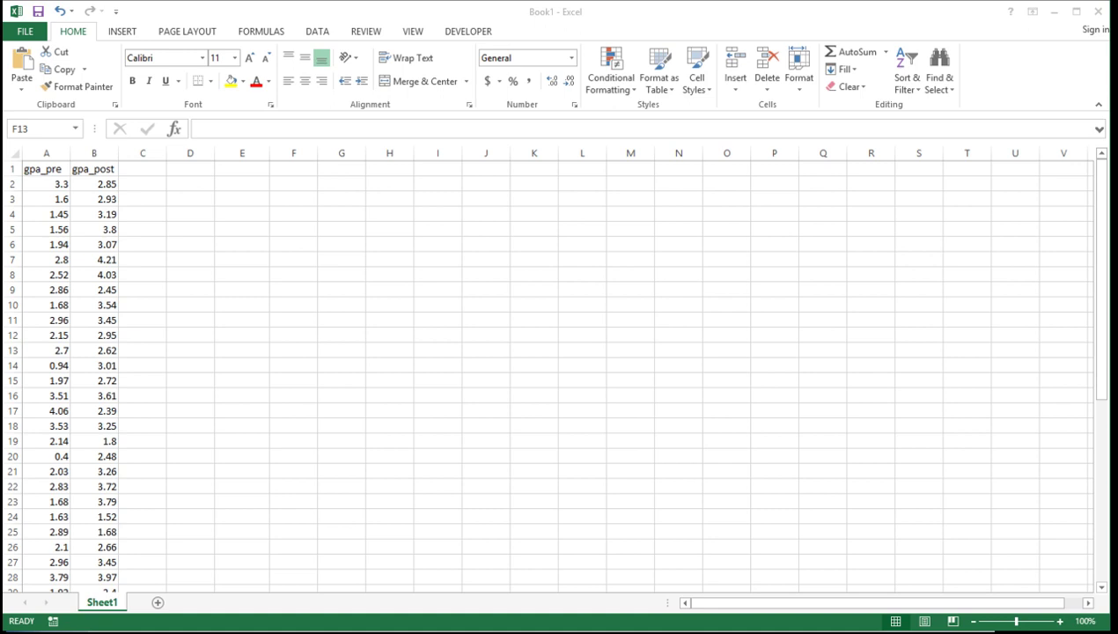
# Enter the difference formula =A2-B2 in C2.
pyautogui.click(53, 184)
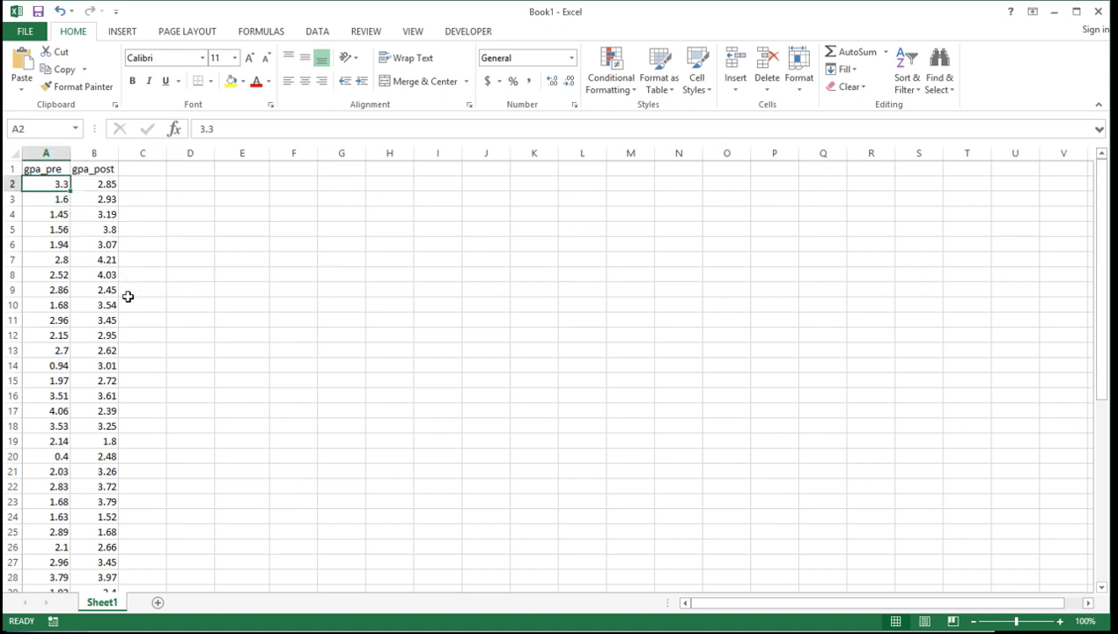
pyautogui.click(95, 182)
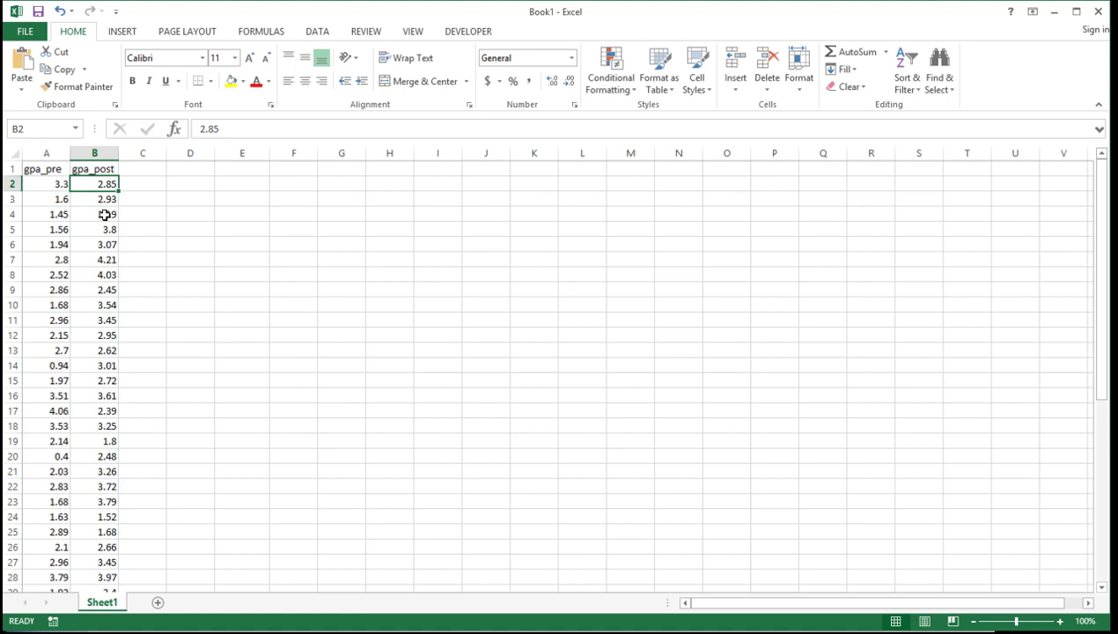
pyautogui.click(137, 186)
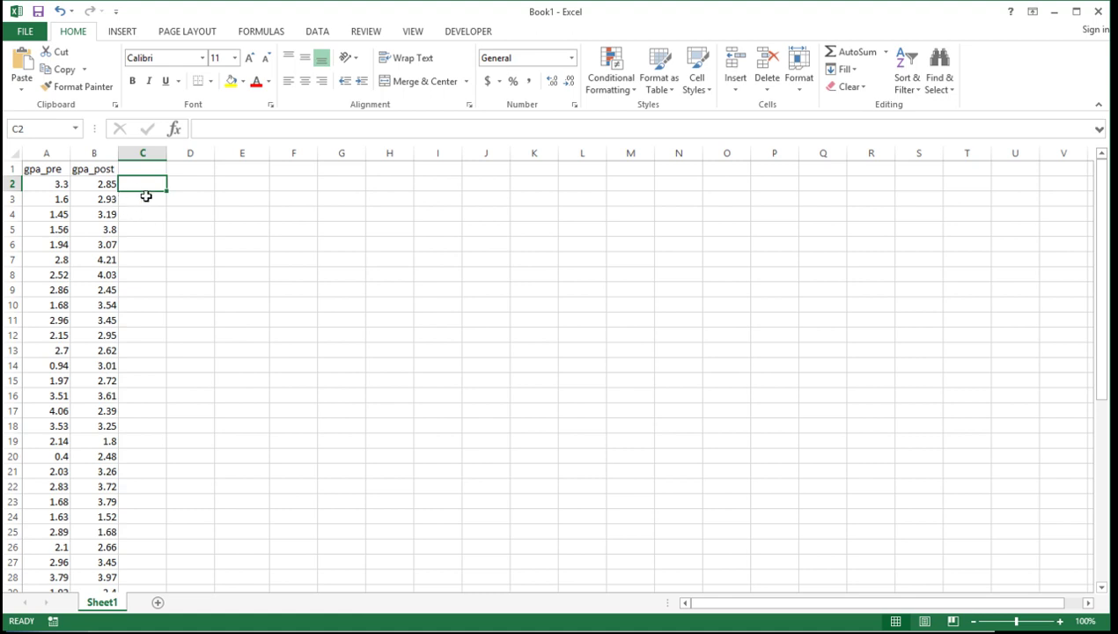
pyautogui.write('=')
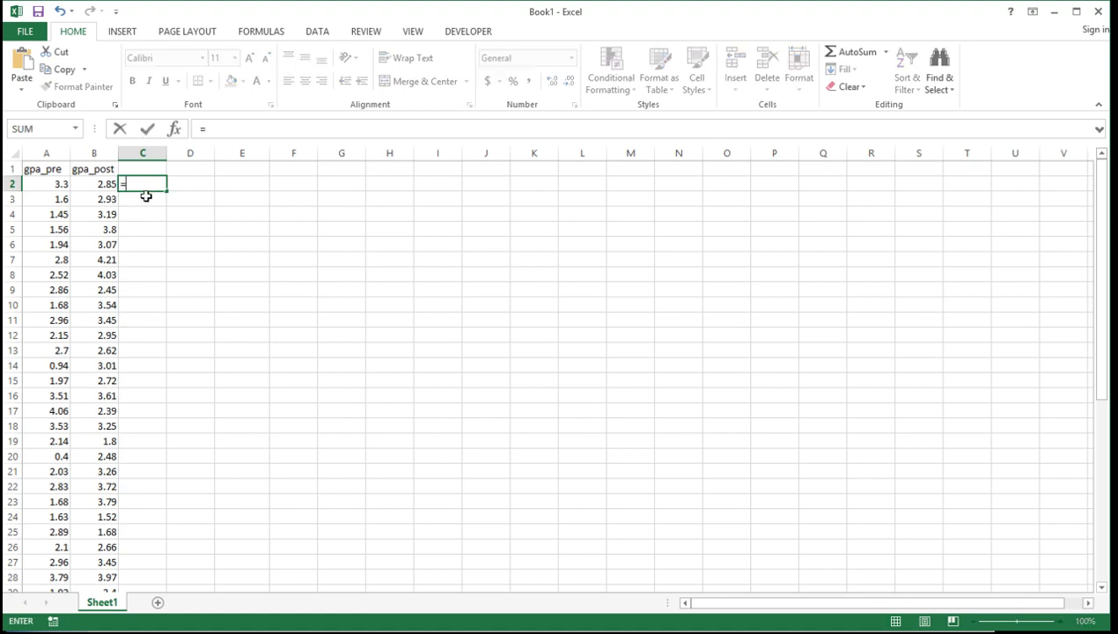
pyautogui.write('a2')
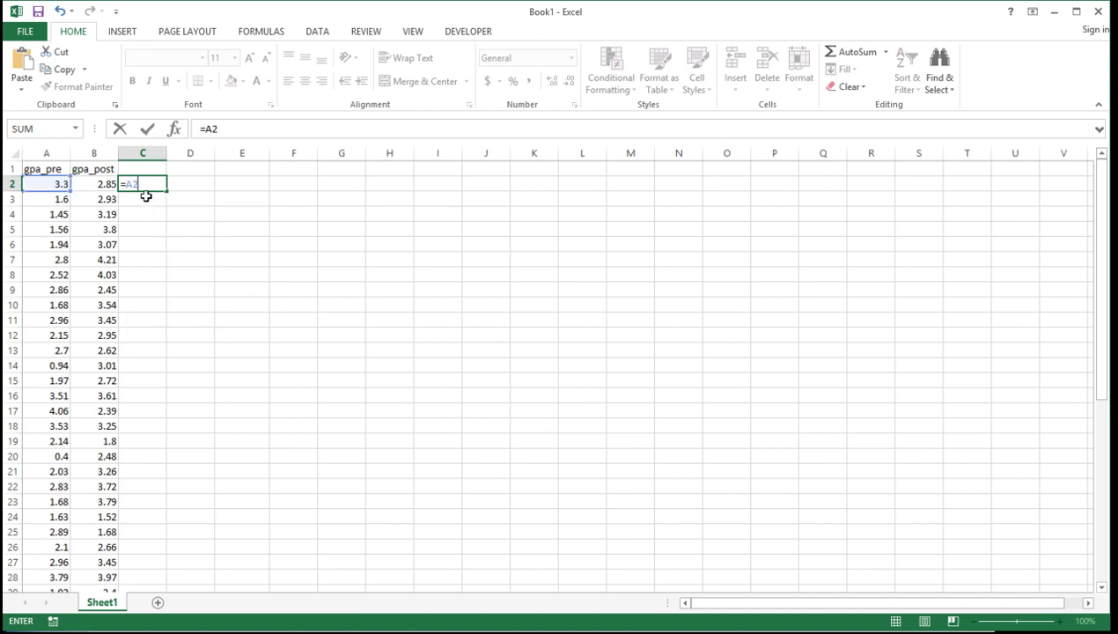
pyautogui.write('-n')
pyautogui.press('BackSpace')
pyautogui.write('b2')
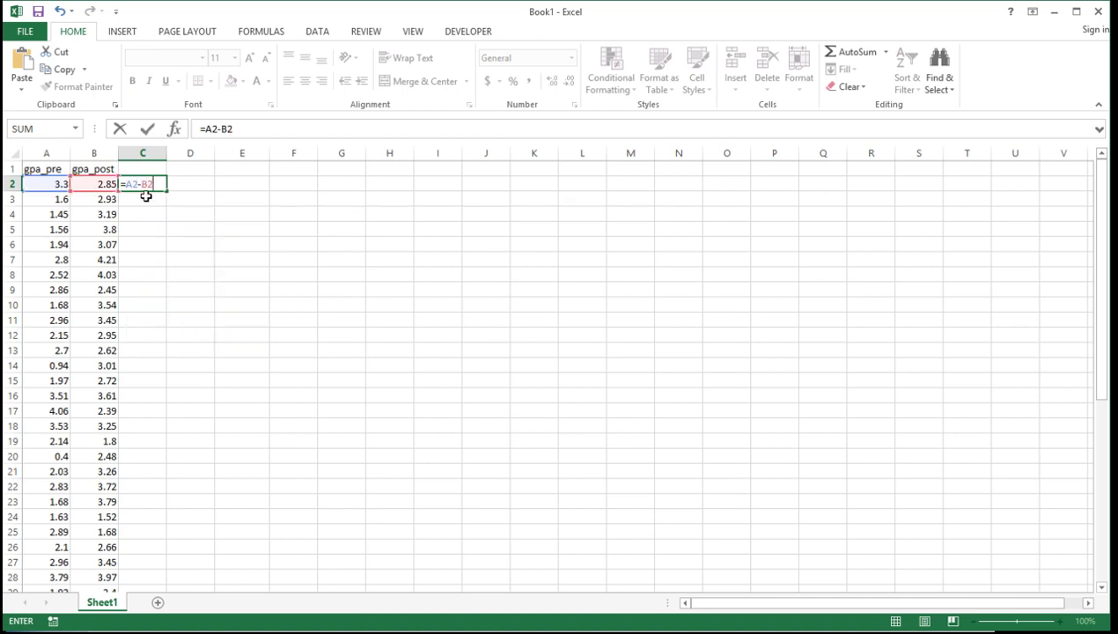
pyautogui.press('Return')
# Fill the =A2-B2 formula down column C through row 46.
pyautogui.click(145, 185)
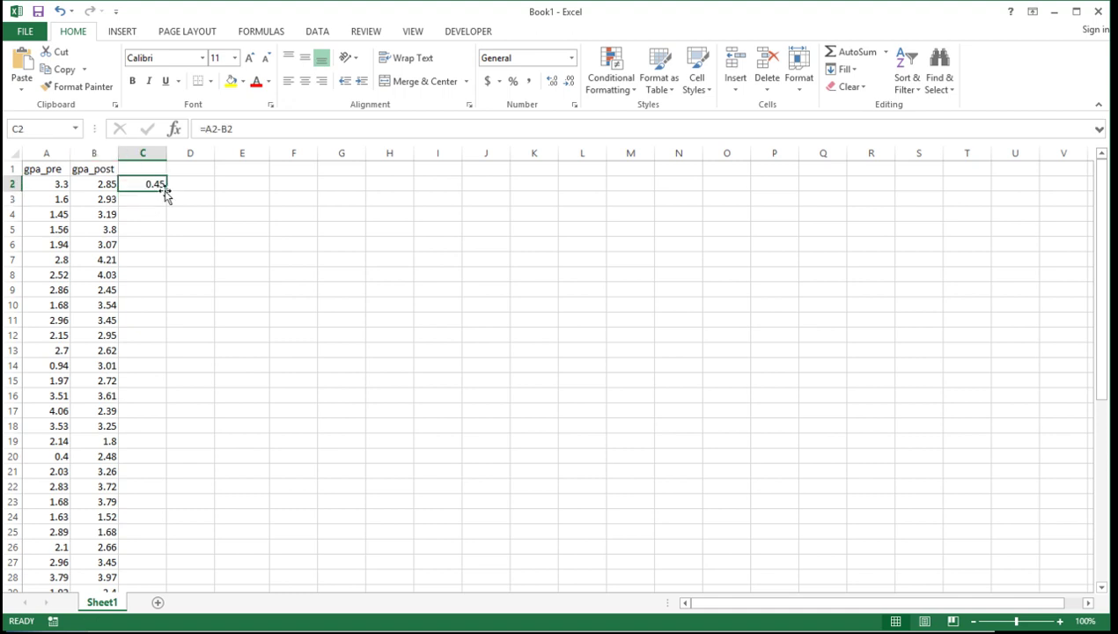
pyautogui.doubleClick(167, 191)
pyautogui.scroll(-7, 217, 312)
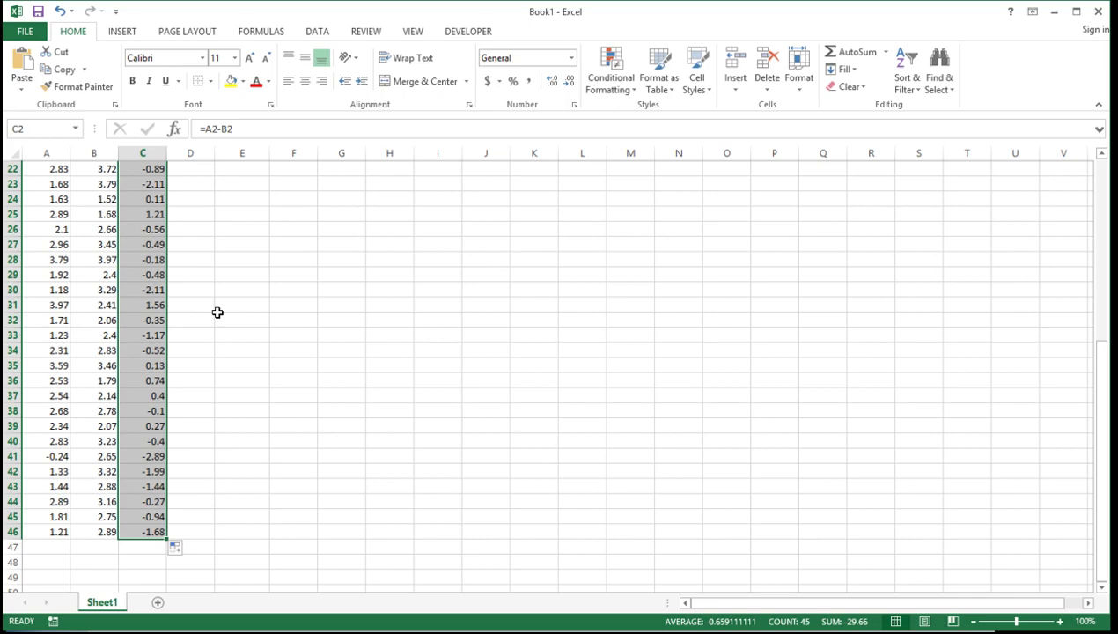
pyautogui.scroll(7, 217, 313)
pyautogui.click(200, 243)
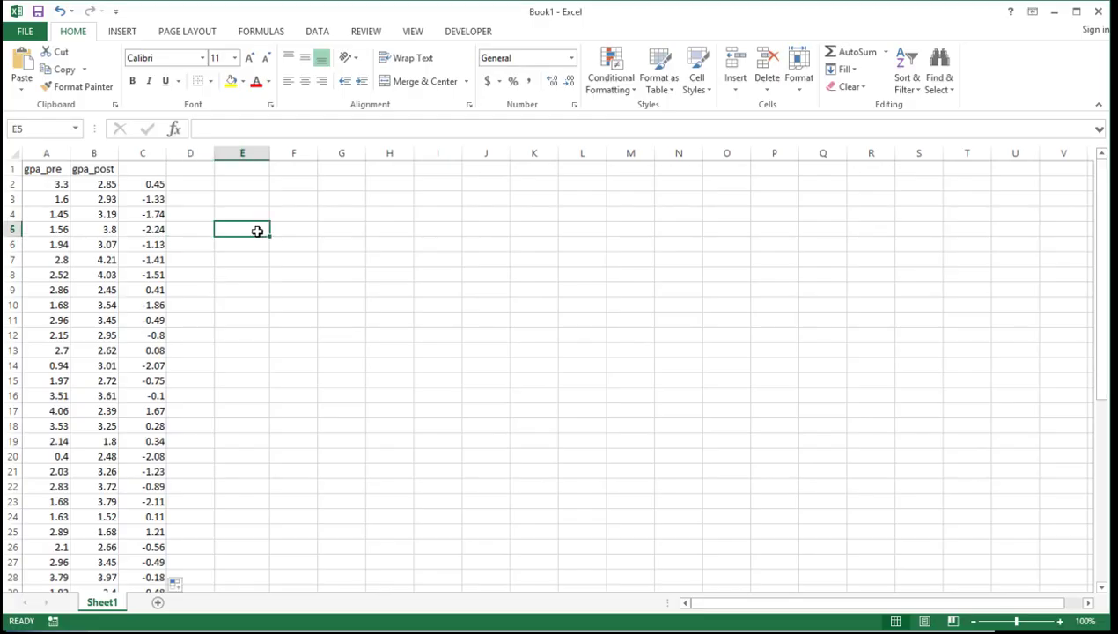
# Label E5 'Mean Dif.=' and enter =AVERAGE(C2:C46) in F5.
pyautogui.write('Mean')
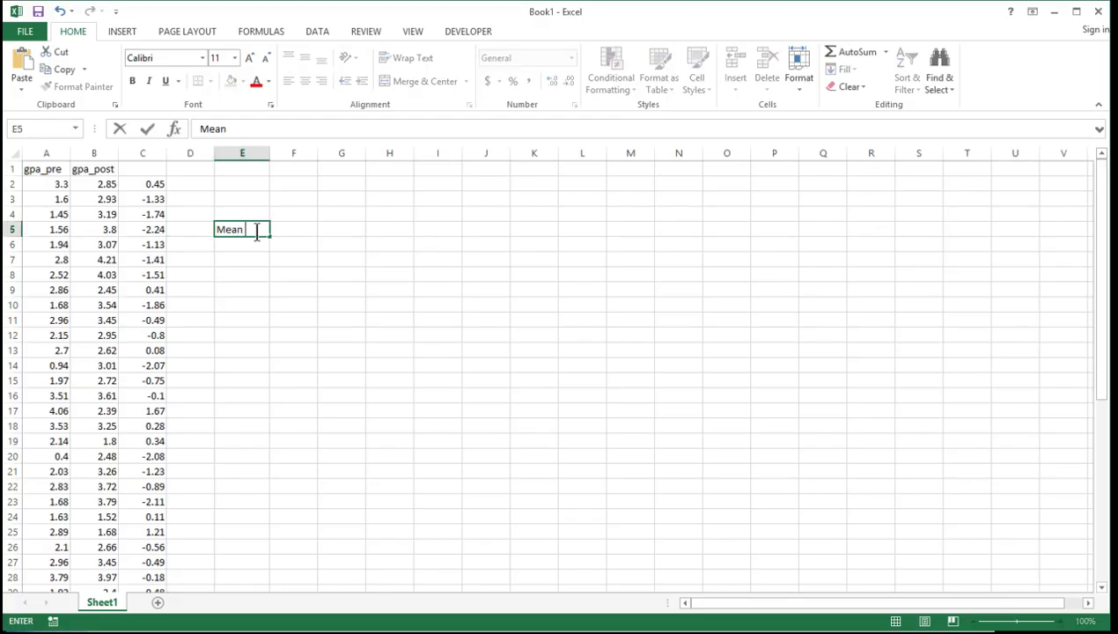
pyautogui.write(' Dif.=')
pyautogui.press('Return')
pyautogui.press('Up')
pyautogui.press('Right')
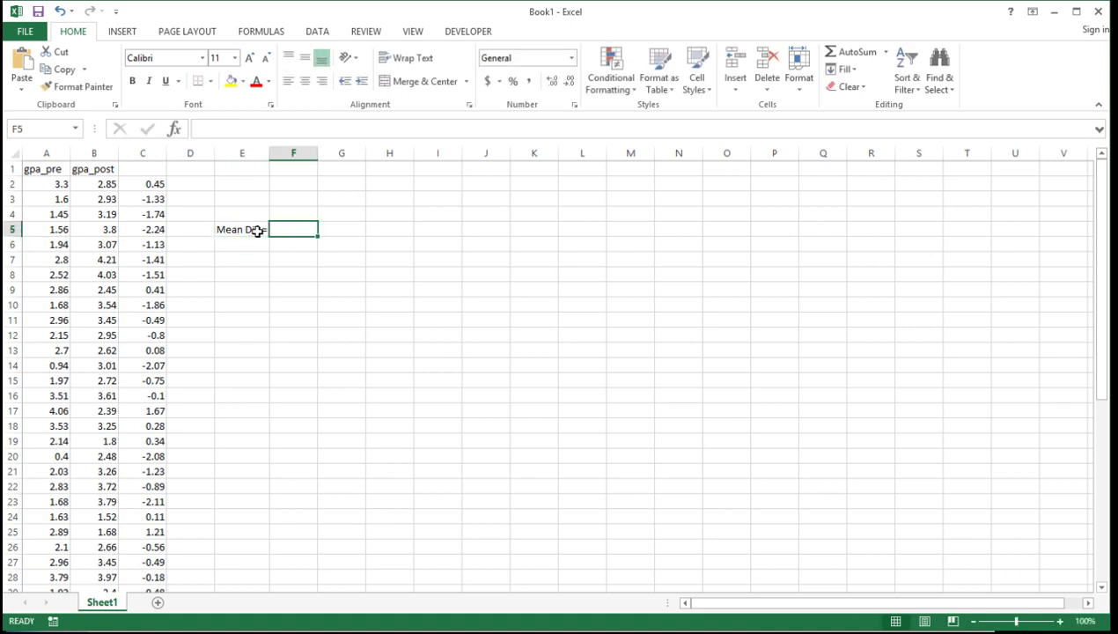
pyautogui.write('=AVE')
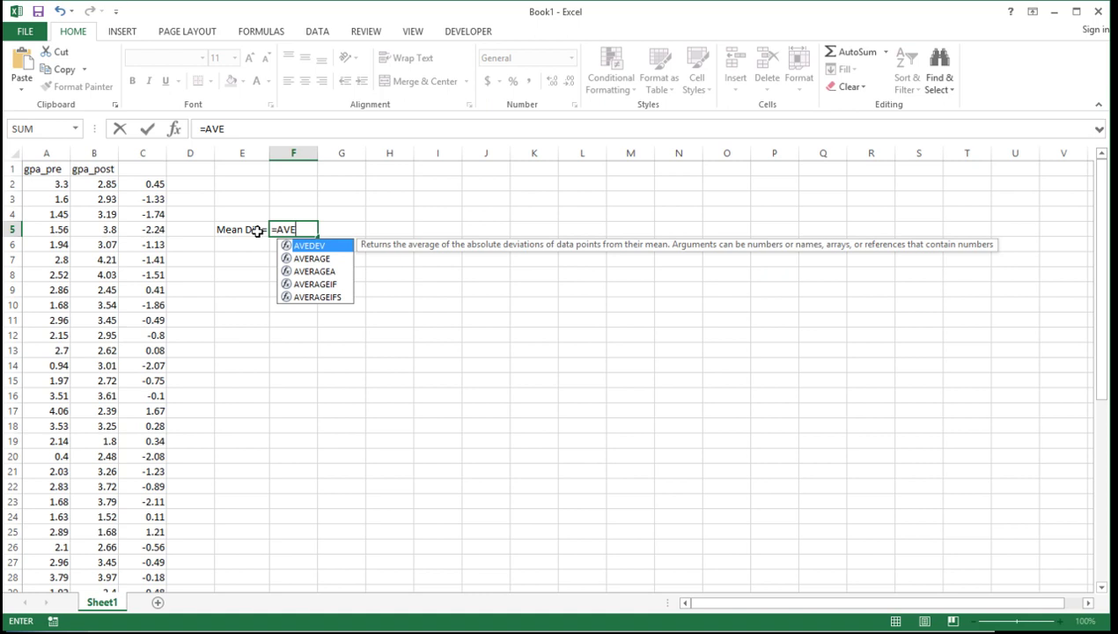
pyautogui.write('RAGE(C2:C')
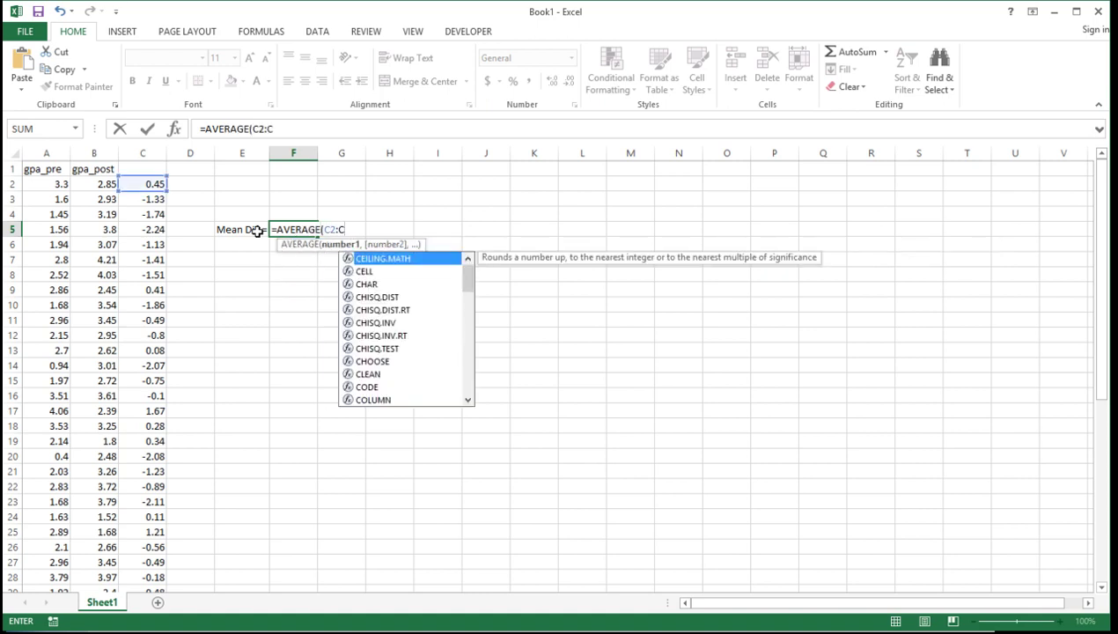
pyautogui.write('46)')
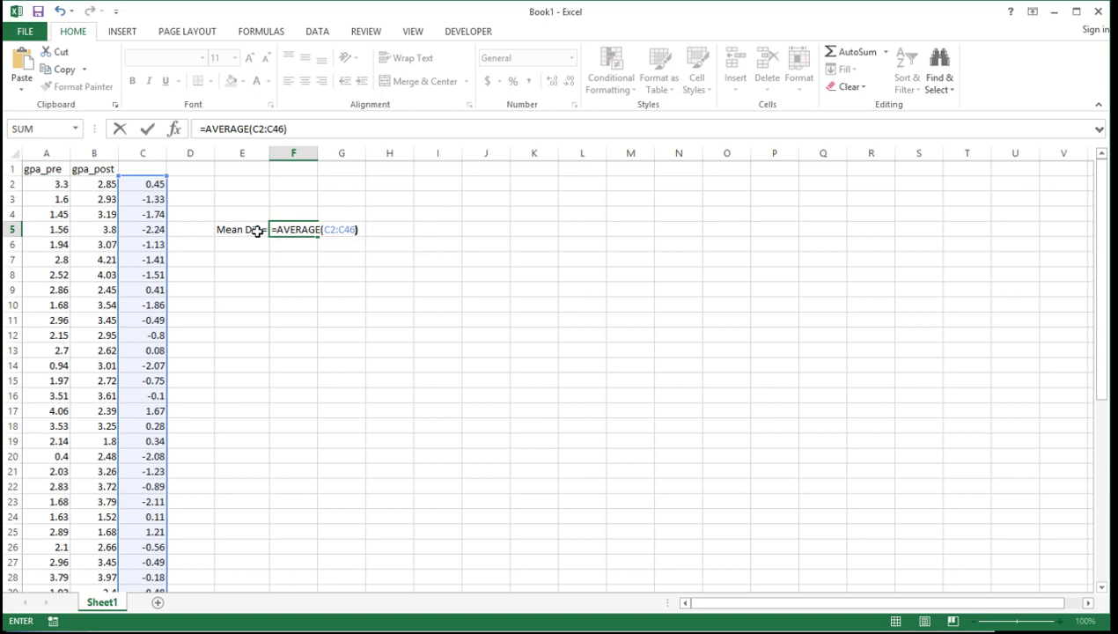
pyautogui.press('Return')
# Check the difference scores in column C, from the first rows down to C46.
pyautogui.scroll(-7, 155, 429)
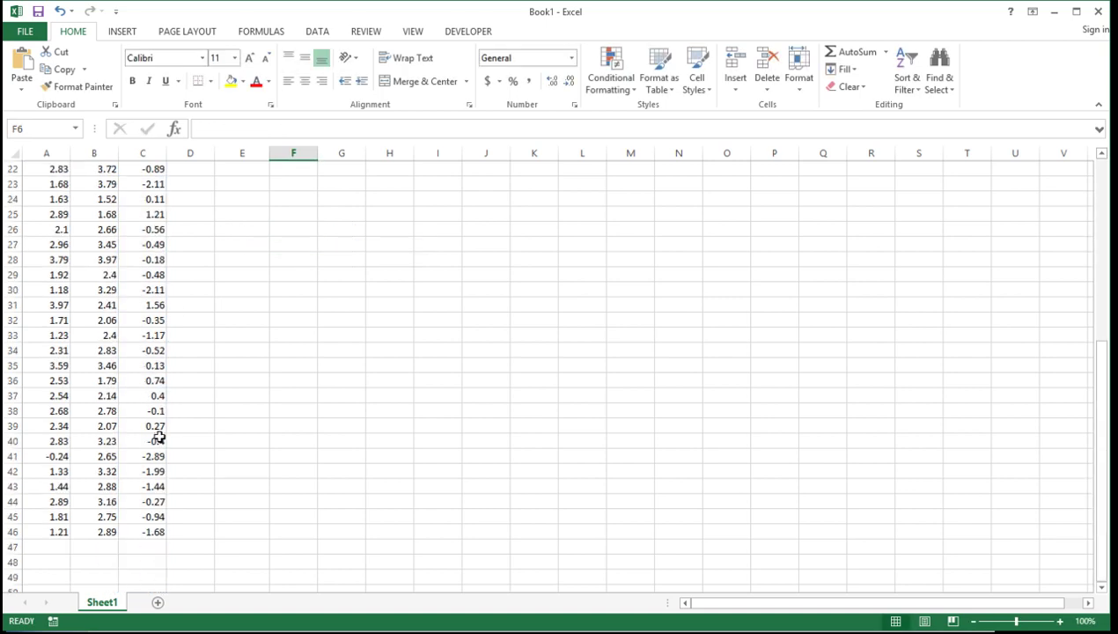
pyautogui.click(155, 532)
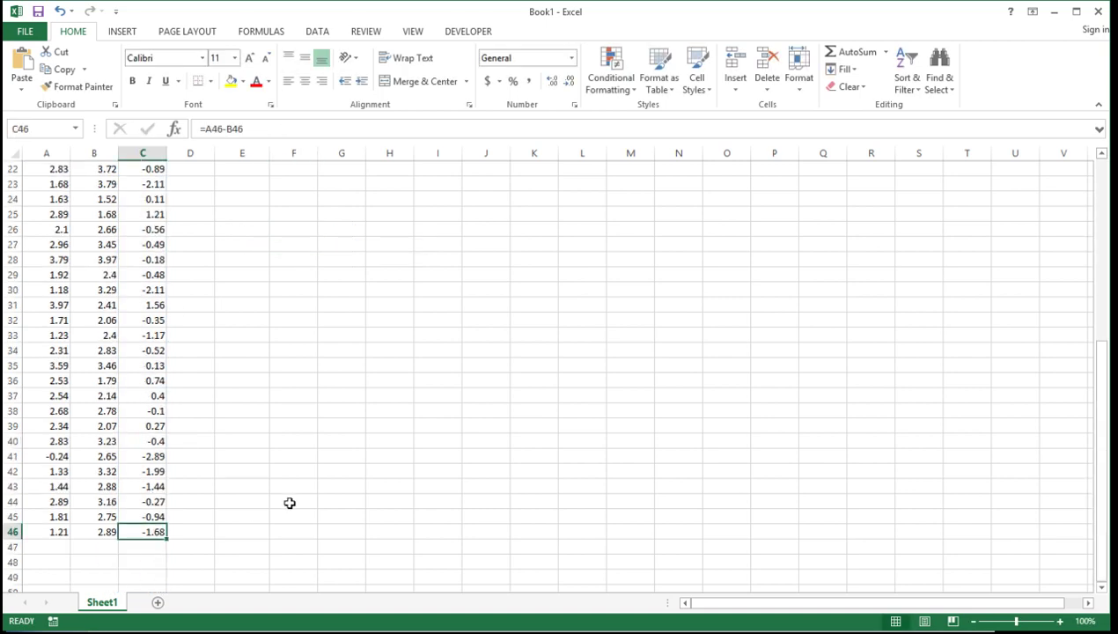
pyautogui.scroll(7, 212, 444)
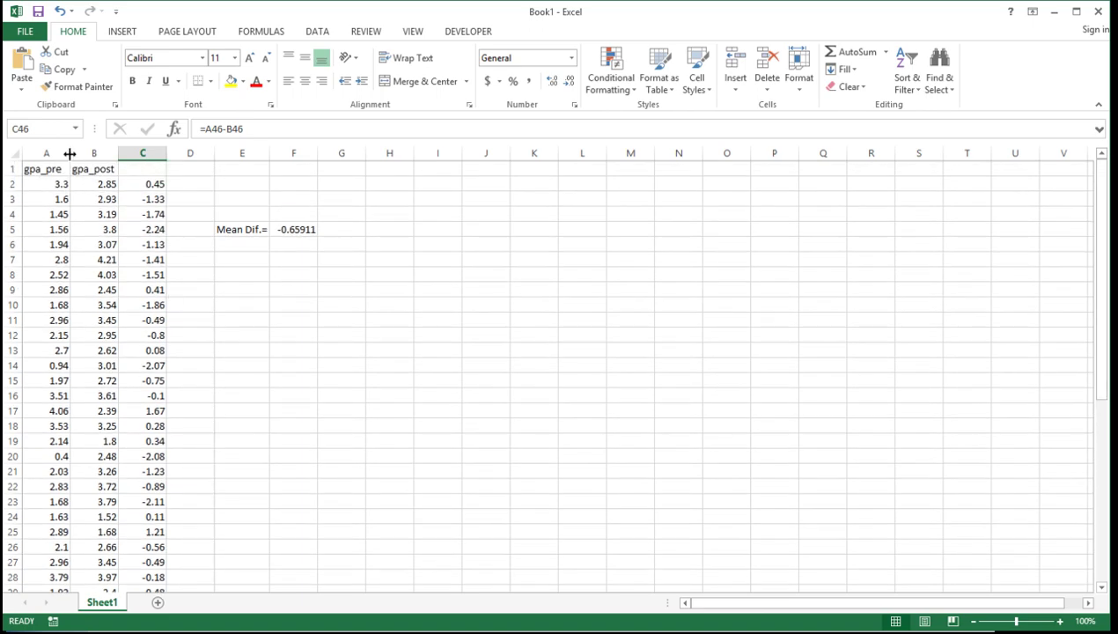
pyautogui.scroll(-5, 179, 419)
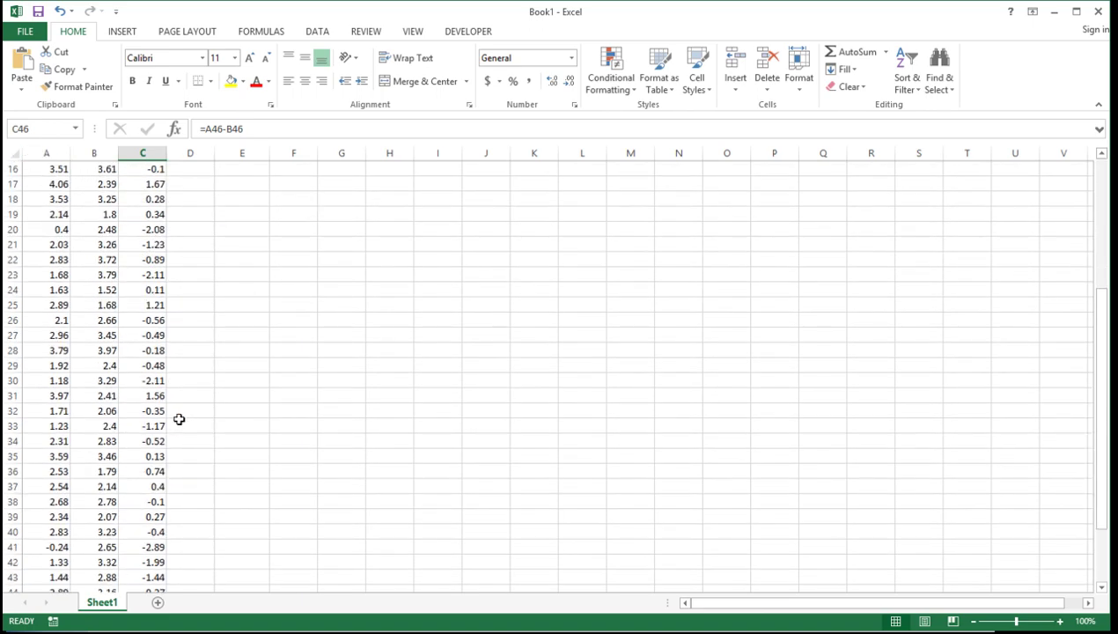
pyautogui.scroll(5, 179, 419)
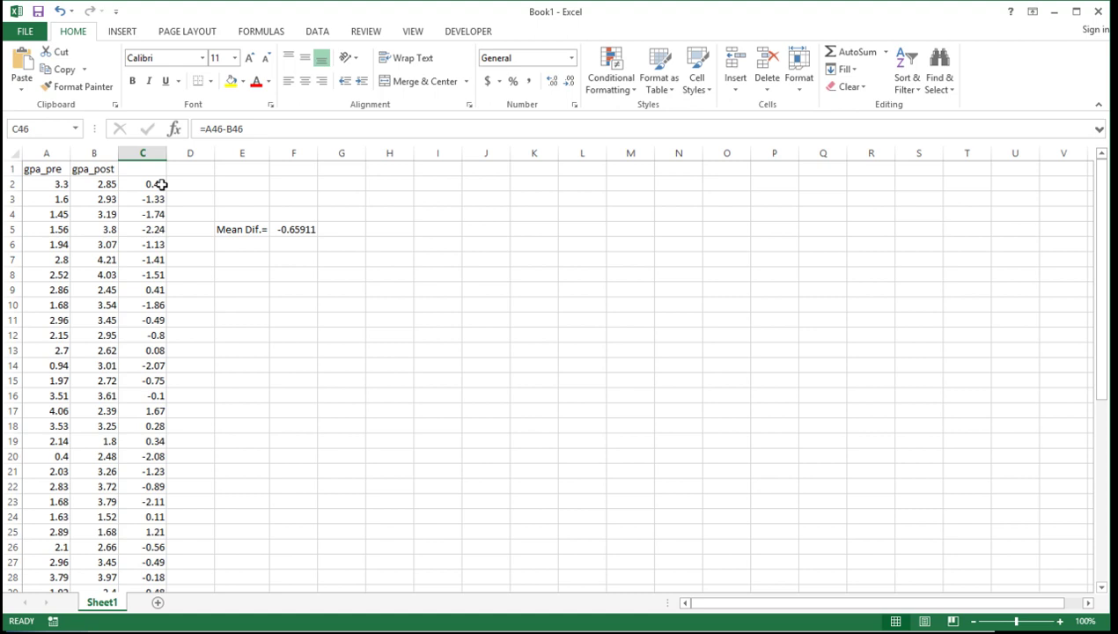
pyautogui.moveTo(162, 184); pyautogui.dragTo(157, 214)
pyautogui.click(191, 244)
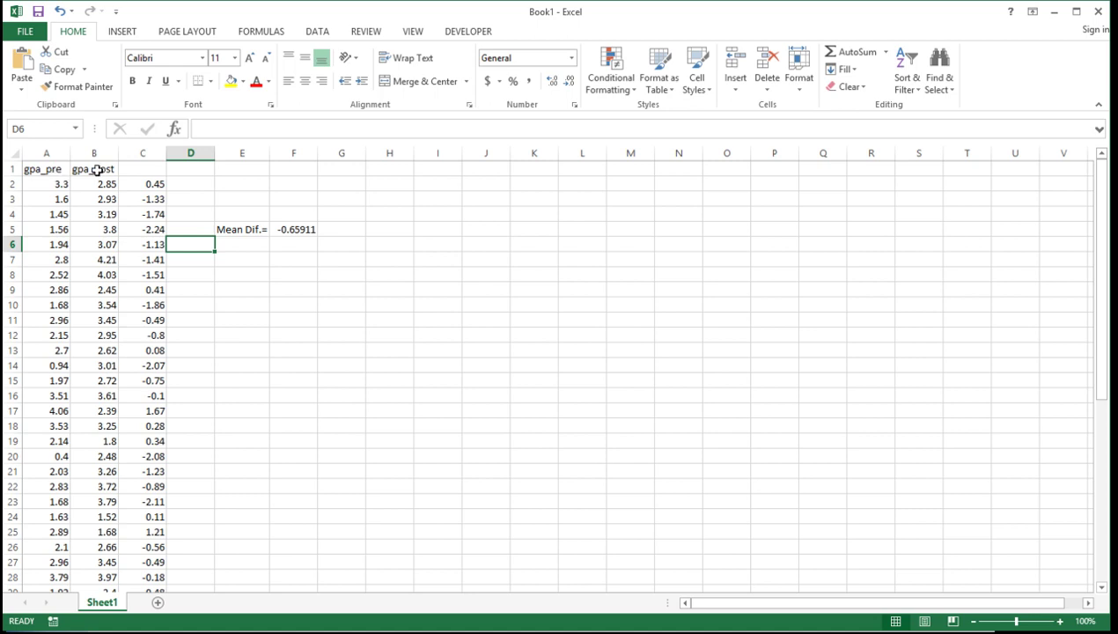
# Label E2 'Mean 1' and enter =AVERAGE(A2:A46) in F2.
pyautogui.click(243, 186)
pyautogui.write('Mean 1')
pyautogui.press('Return')
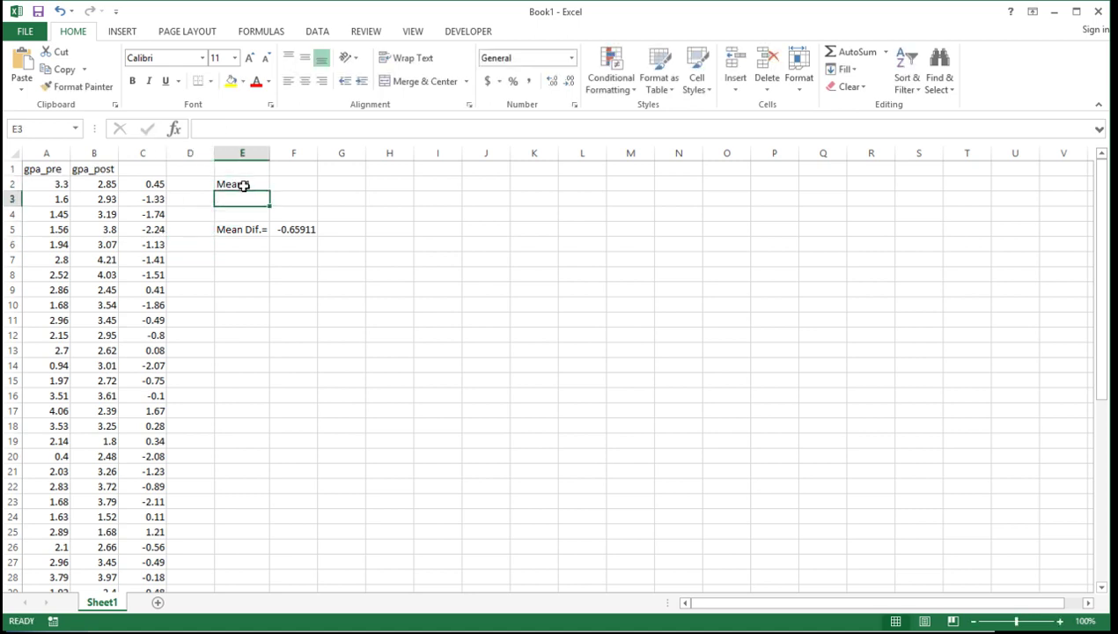
pyautogui.click(244, 185)
pyautogui.press('Right')
pyautogui.write('=AVERE')
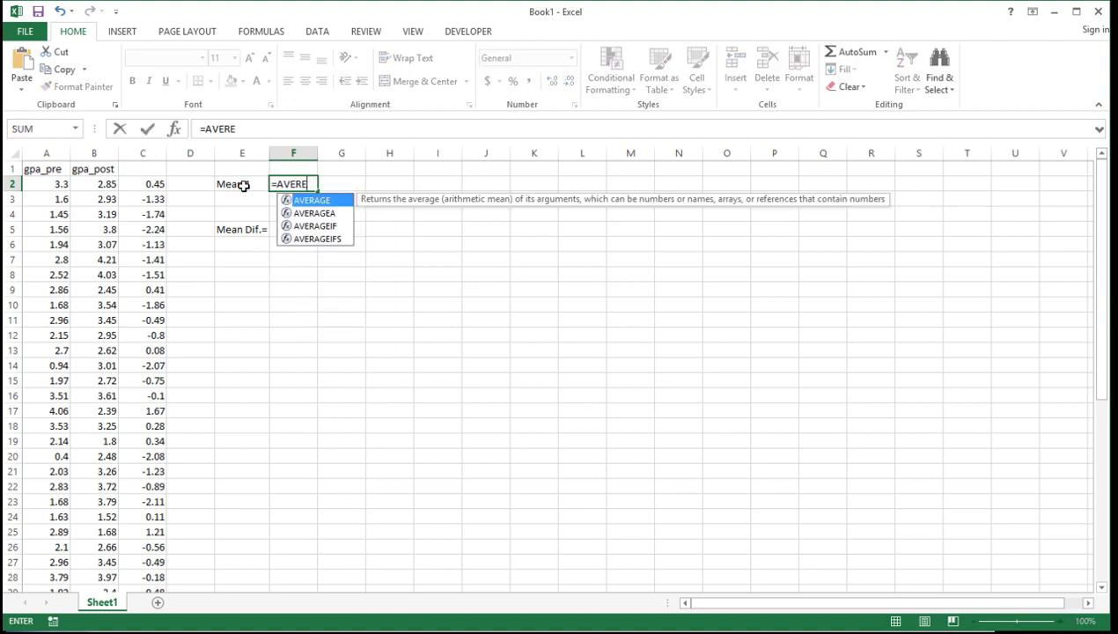
pyautogui.press('Tab')
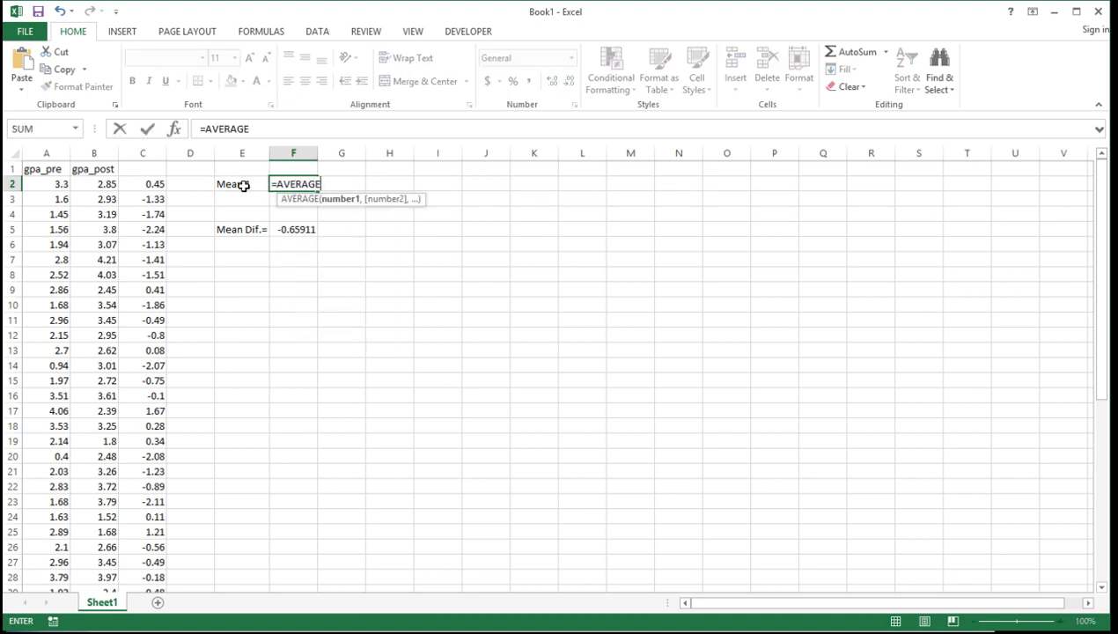
pyautogui.write('B2')
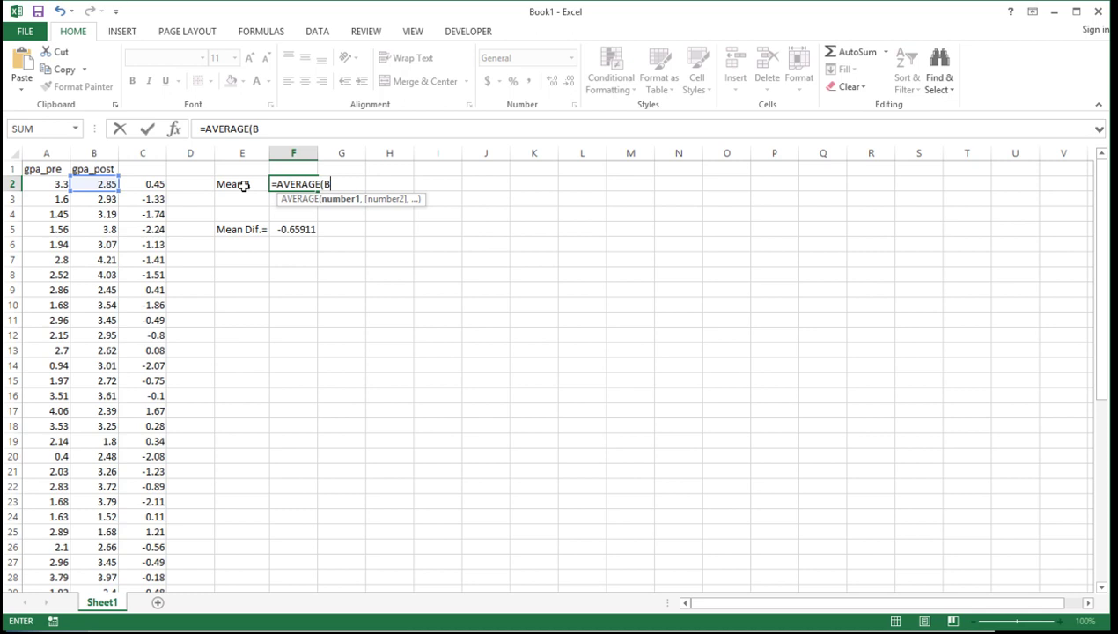
pyautogui.press('BackSpace')
pyautogui.press('BackSpace')
pyautogui.write('A2:A')
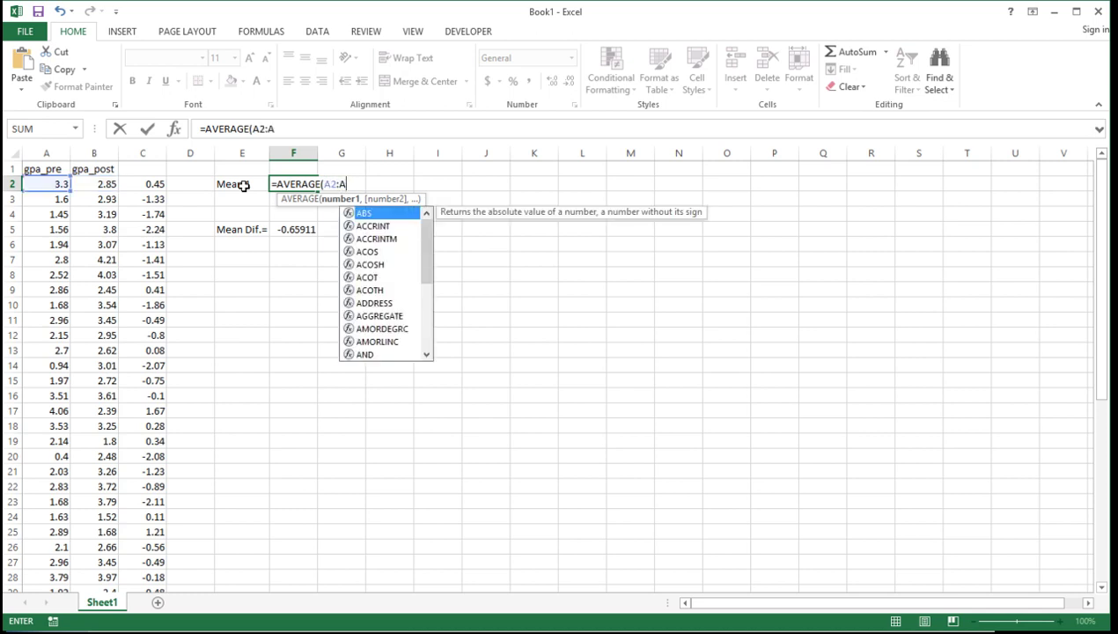
pyautogui.write('46)')
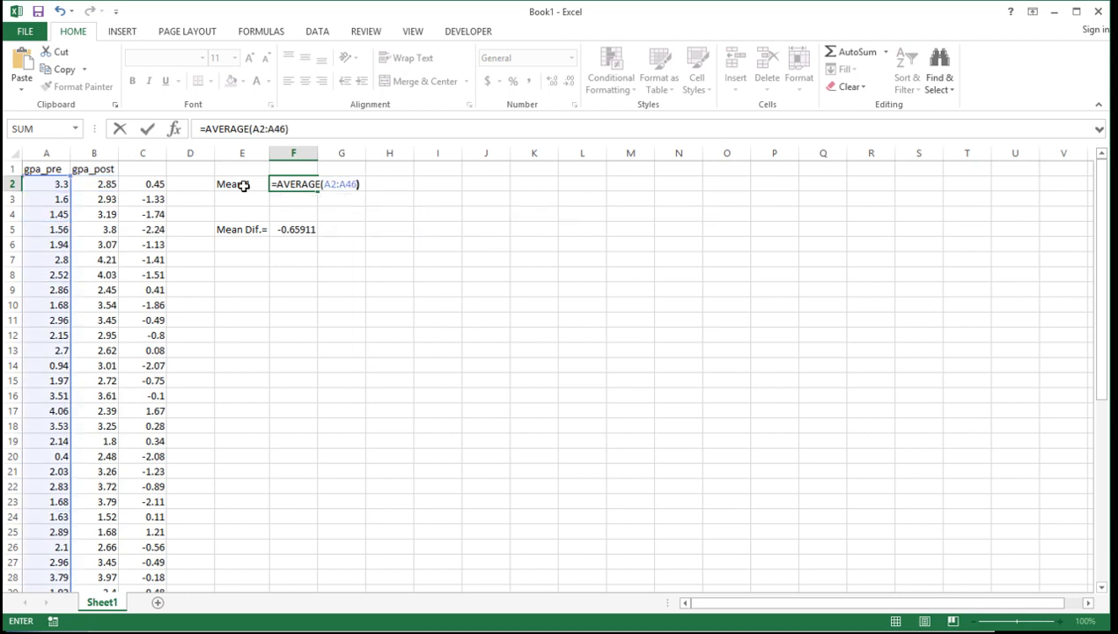
pyautogui.press('Return')
# Label E3 'Mean 2' and enter =AVERAGE(B2:B41) in F3.
pyautogui.press('Left')
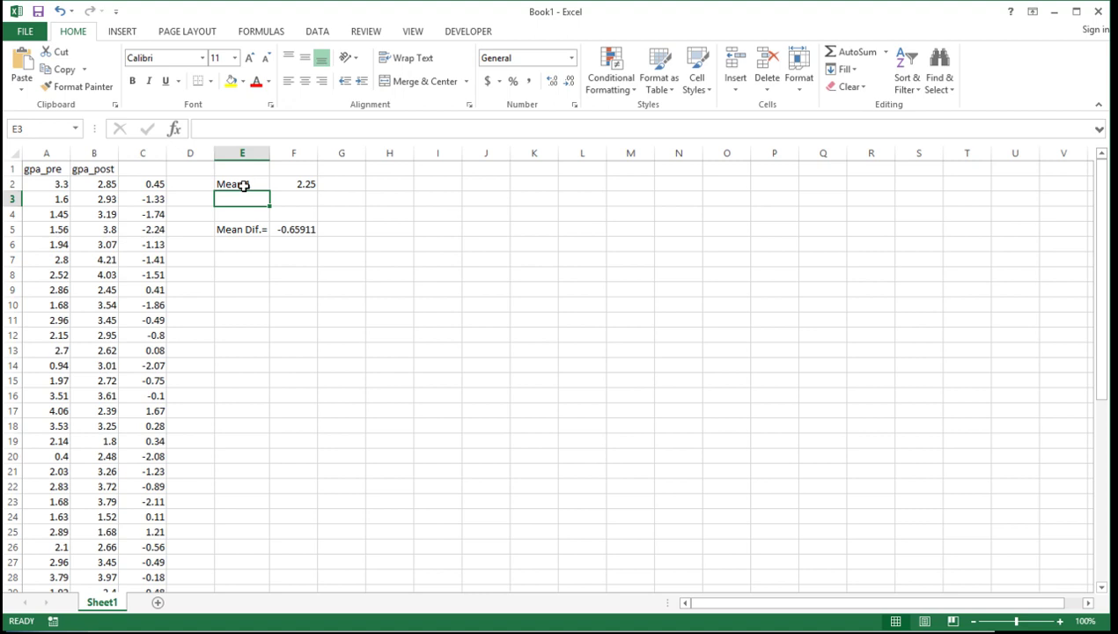
pyautogui.write('Mean 2')
pyautogui.press('Return')
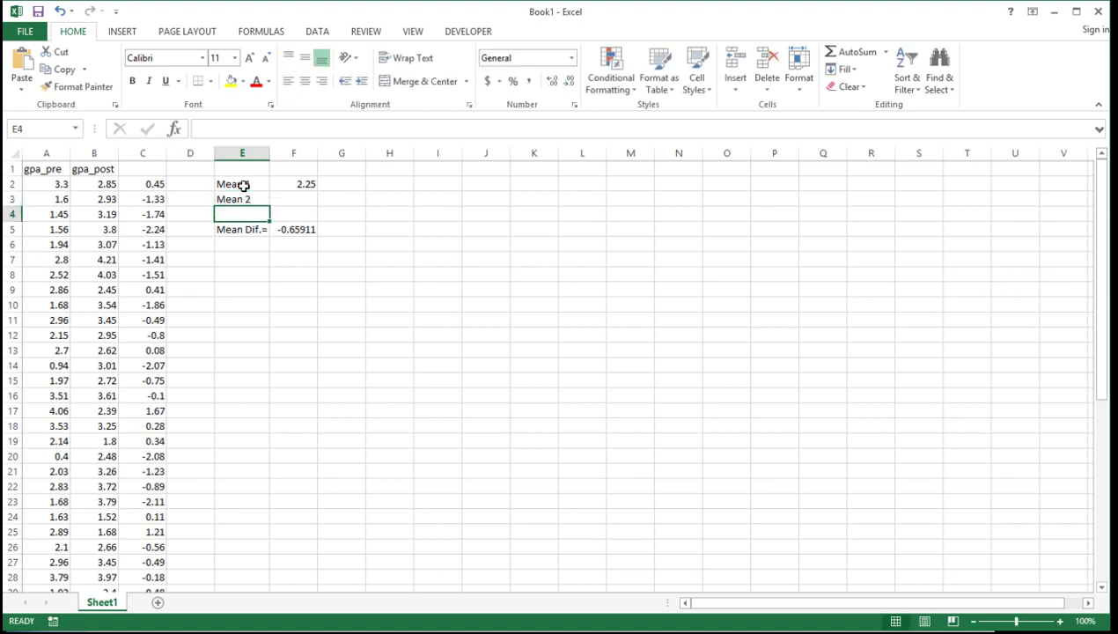
pyautogui.click(286, 199)
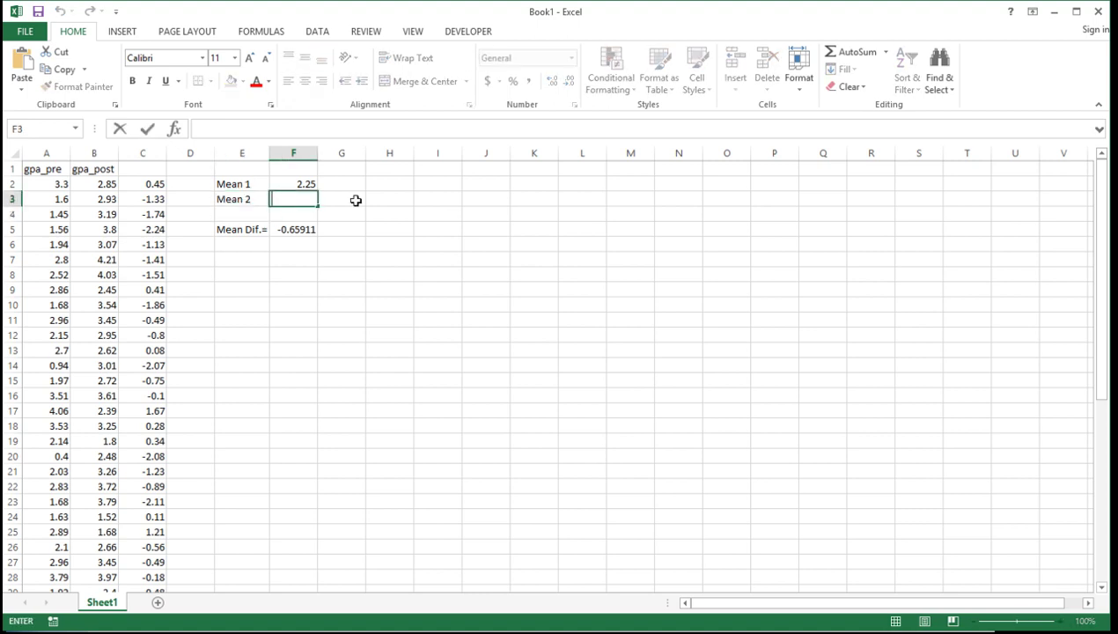
pyautogui.write('=AVE')
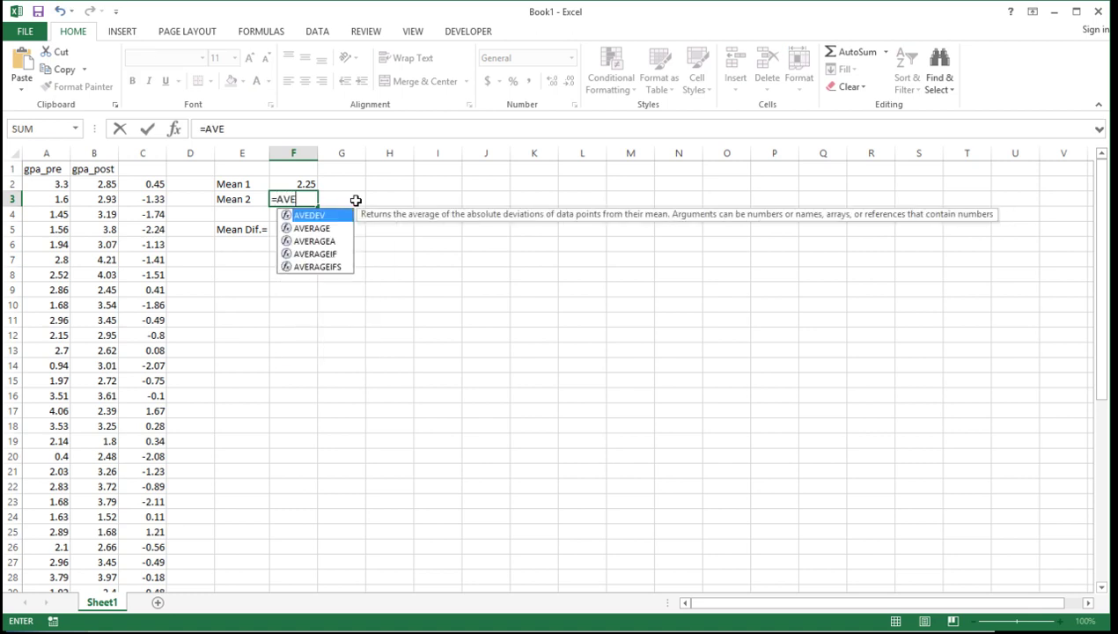
pyautogui.write('RAGE(')
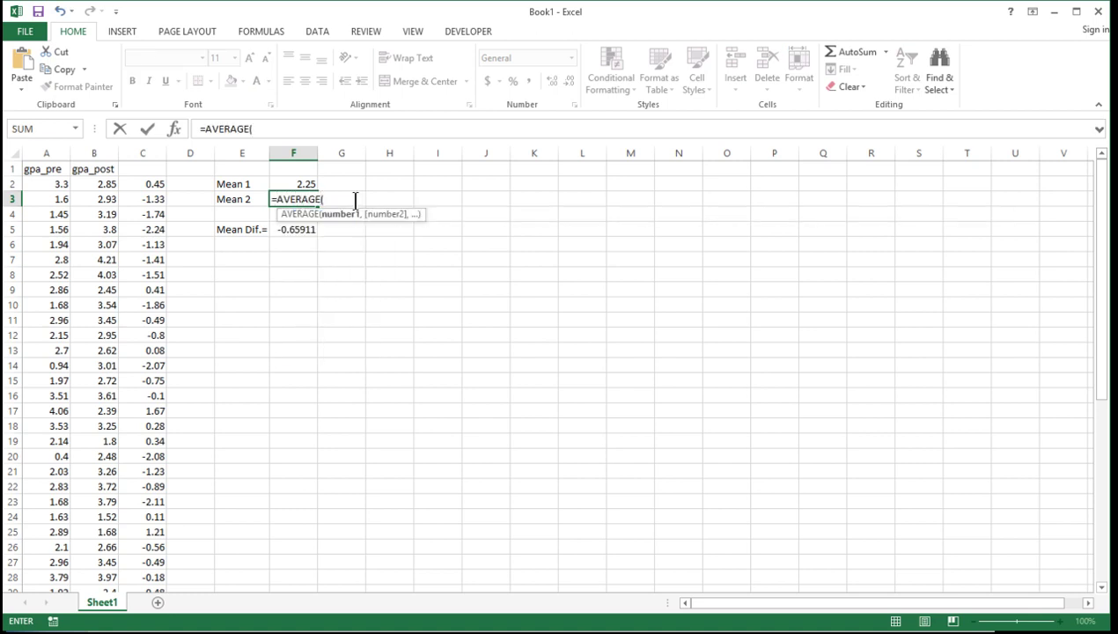
pyautogui.write('B2:B')
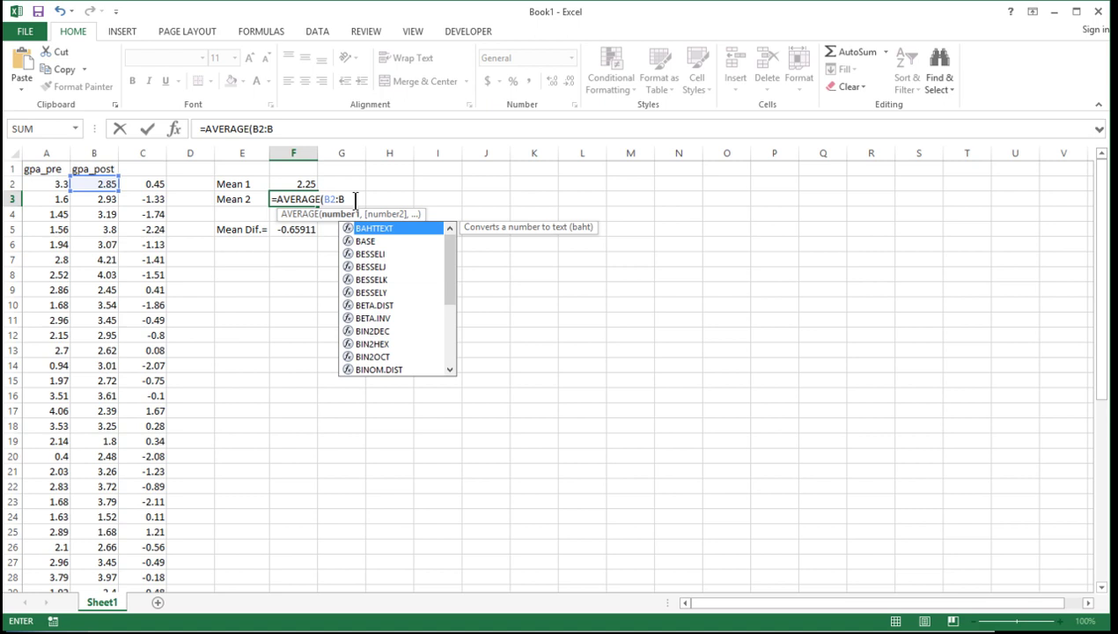
pyautogui.write('41)')
pyautogui.press('Return')
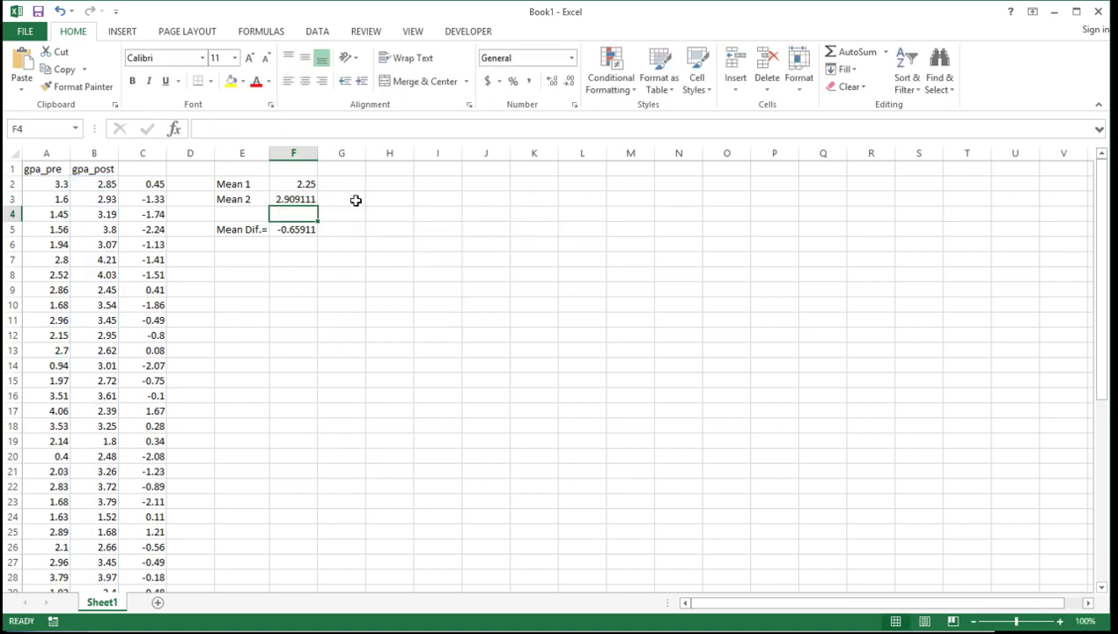
# Show both means in F2:F3 to three decimals (2.250 and 2.909).
pyautogui.moveTo(314, 185); pyautogui.dragTo(314, 198)
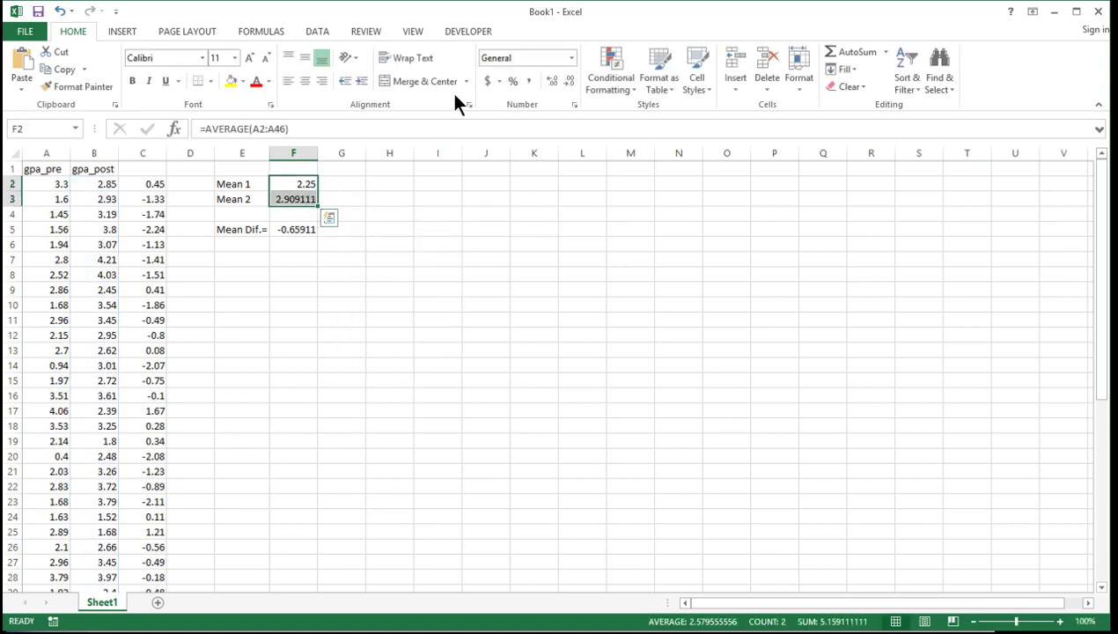
pyautogui.click(566, 81)
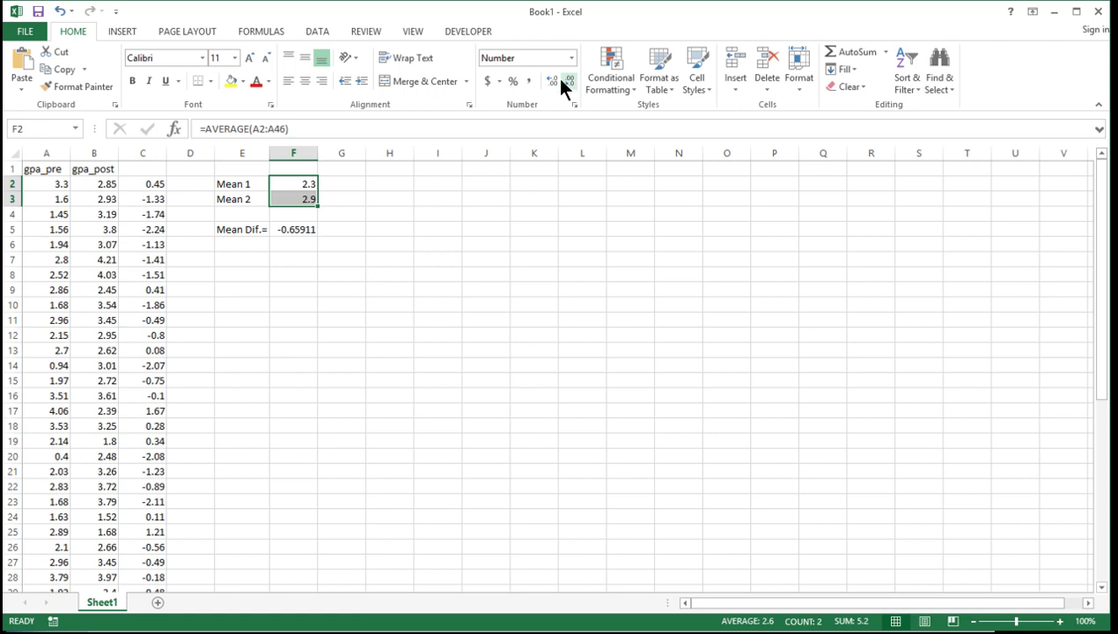
pyautogui.click(552, 81)
pyautogui.click(552, 80)
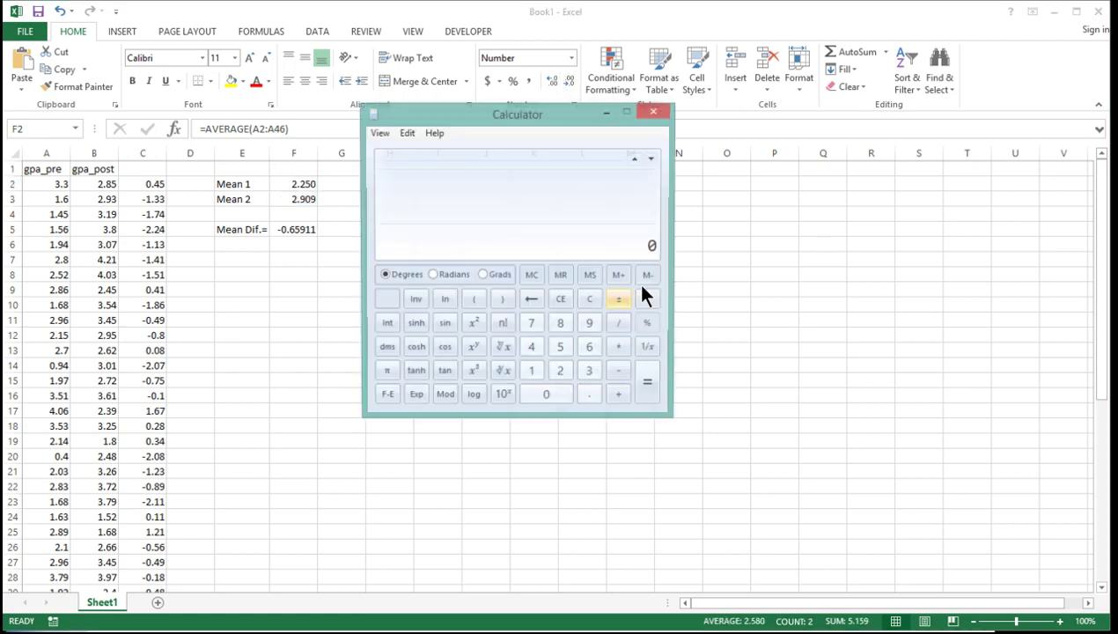
# In Calculator, compute 2.25 − 2.909 = −0.659, then return to Excel.
pyautogui.write('2.25')
pyautogui.press('-')
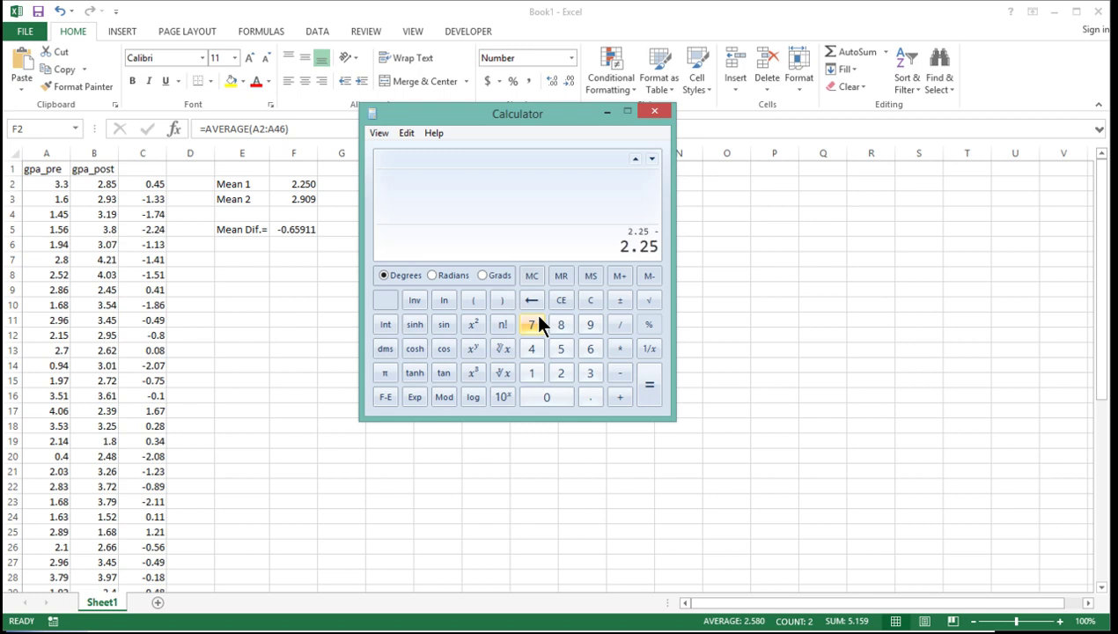
pyautogui.write('2.909')
pyautogui.press('Return')
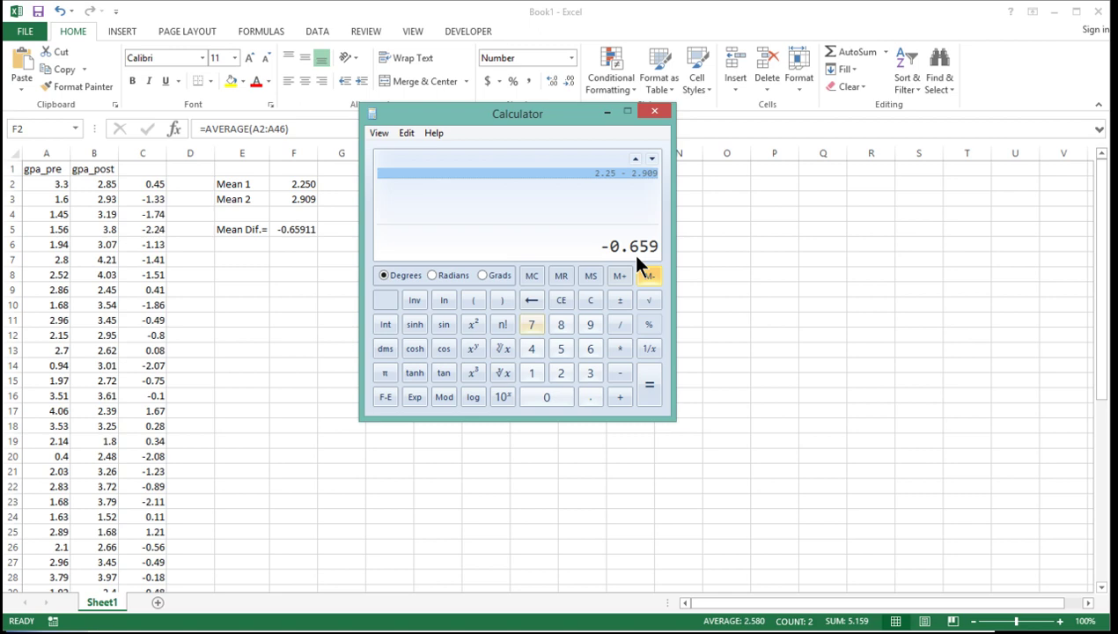
pyautogui.hotkey('alt', 'Tab')
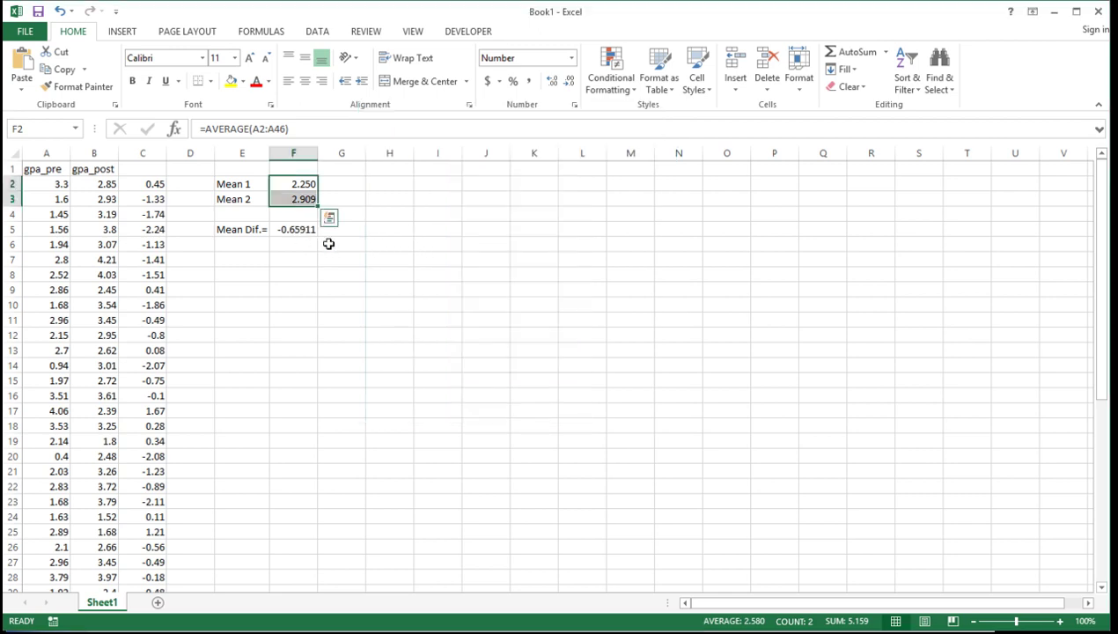
pyautogui.click(156, 188)
pyautogui.scroll(-8, 154, 374)
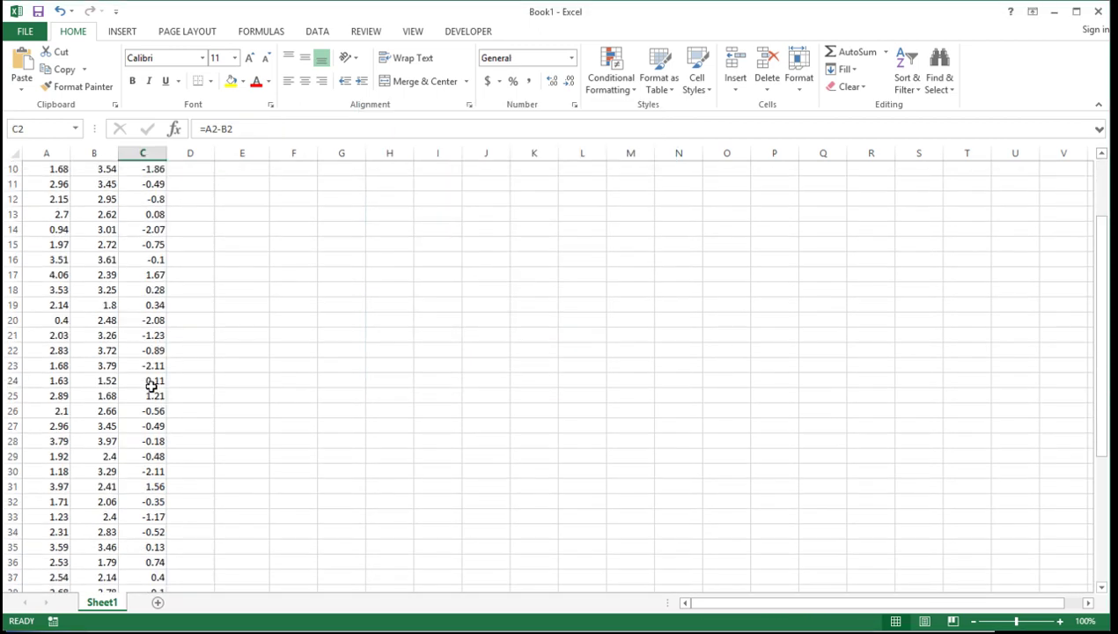
pyautogui.scroll(8, 152, 386)
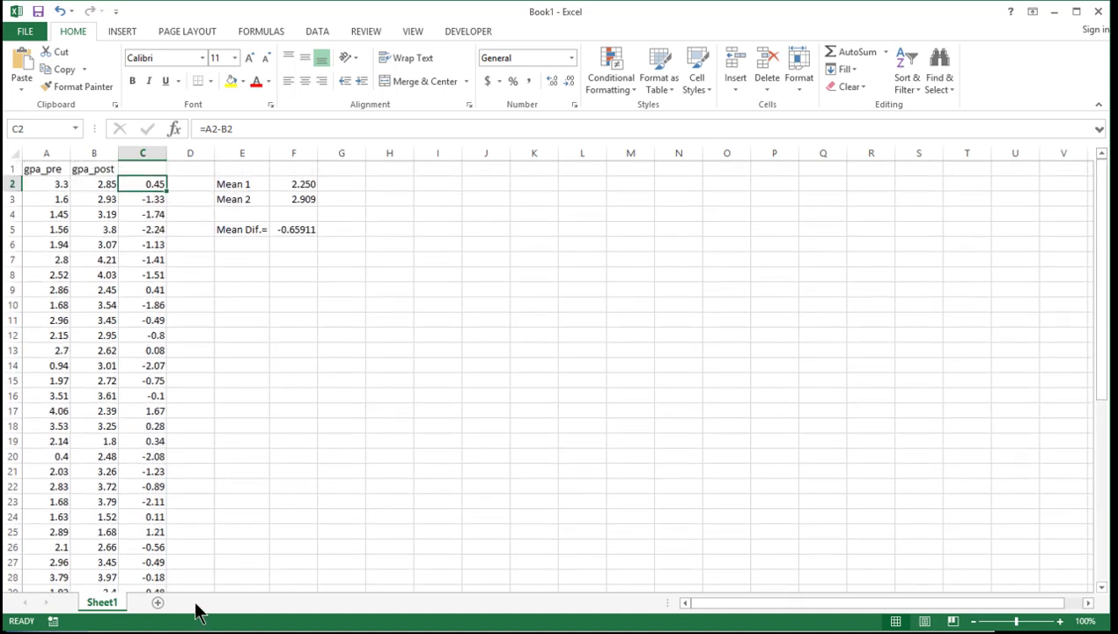
pyautogui.scroll(-6, 205, 470)
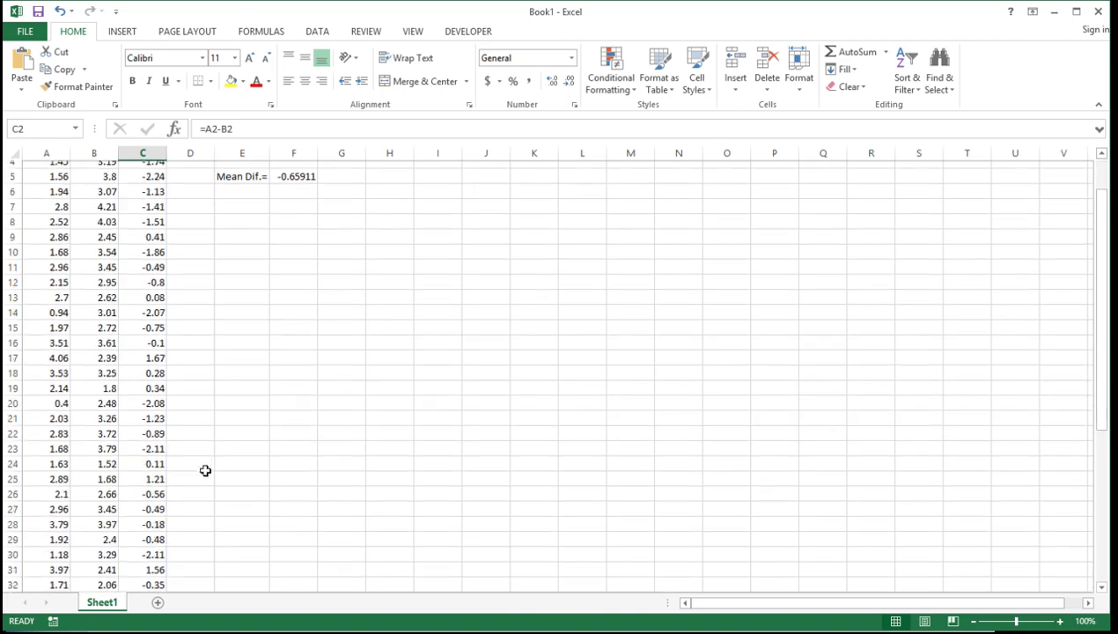
pyautogui.scroll(6, 205, 471)
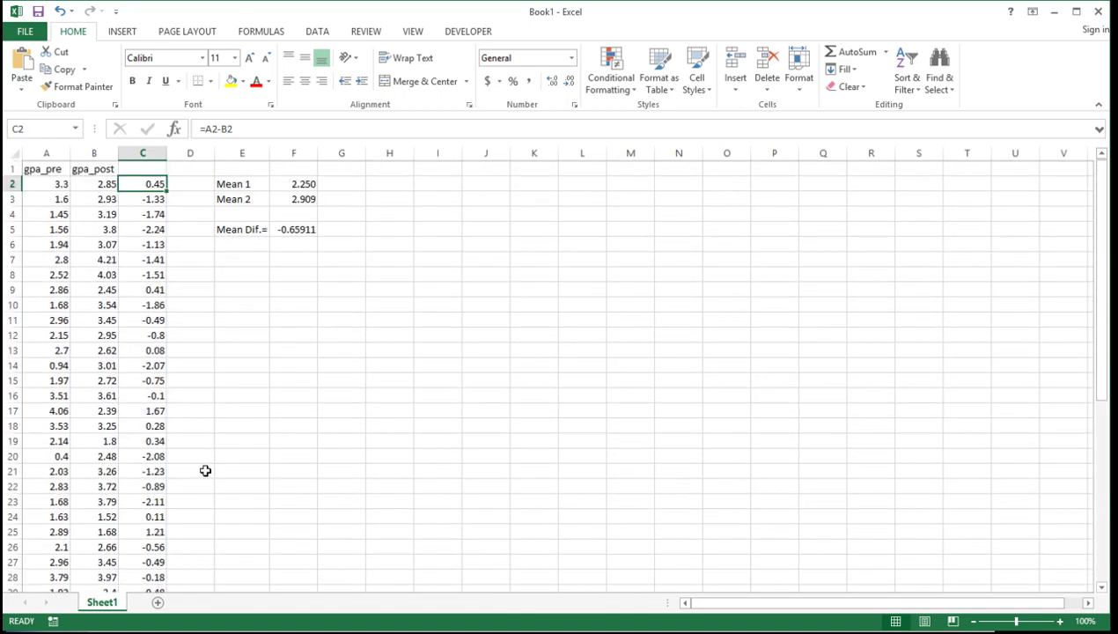
pyautogui.moveTo(154, 184); pyautogui.dragTo(151, 417)
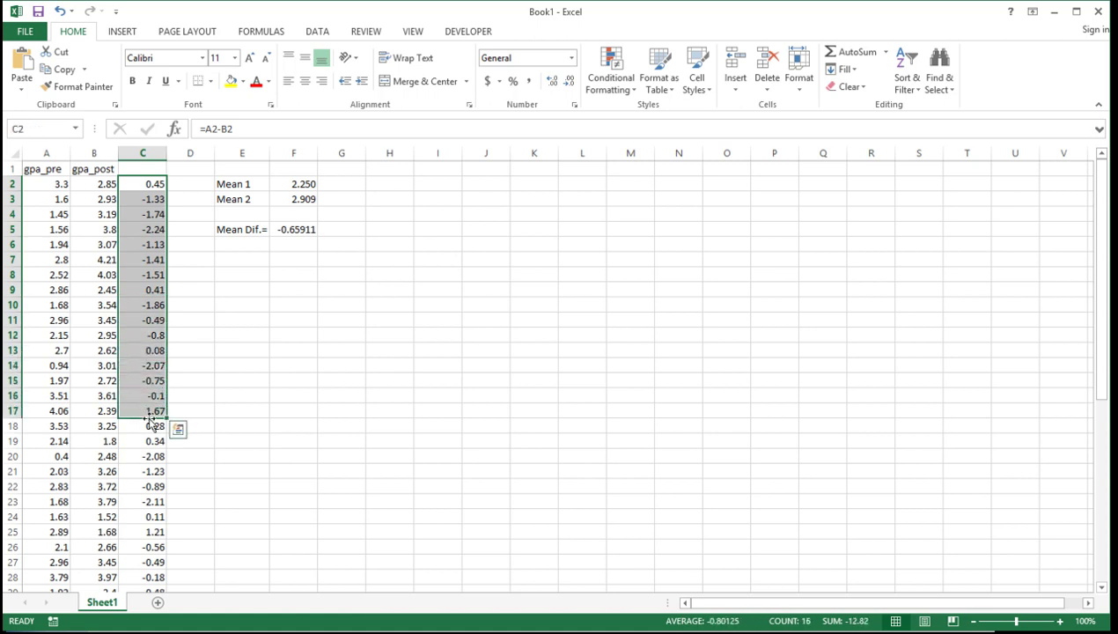
pyautogui.click(291, 273)
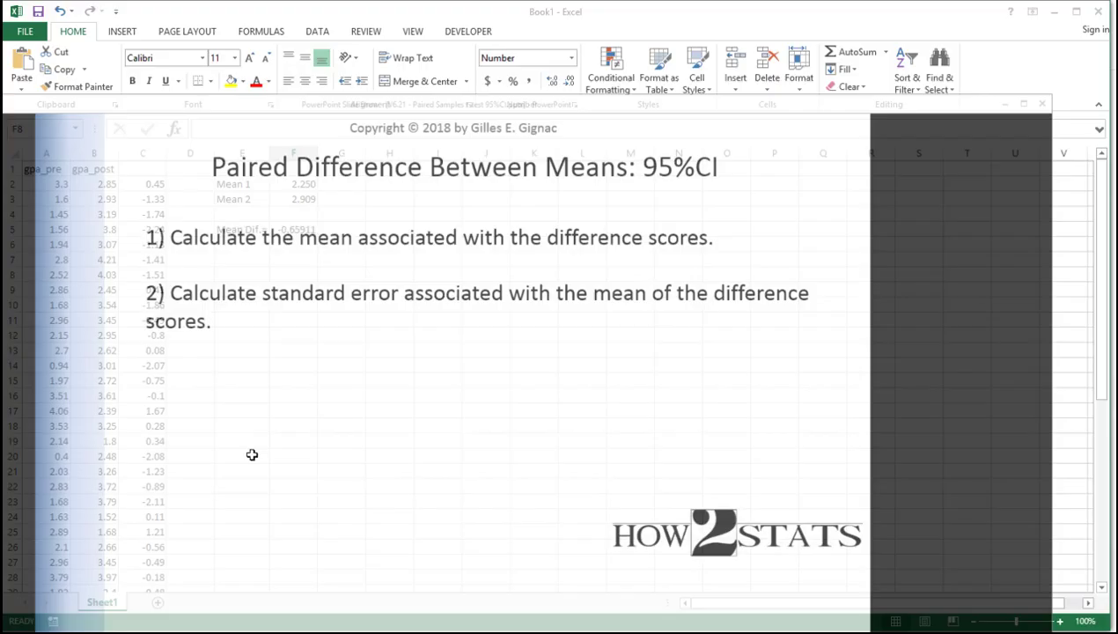
pyautogui.scroll(-3, 266, 391)
pyautogui.scroll(-4, 266, 391)
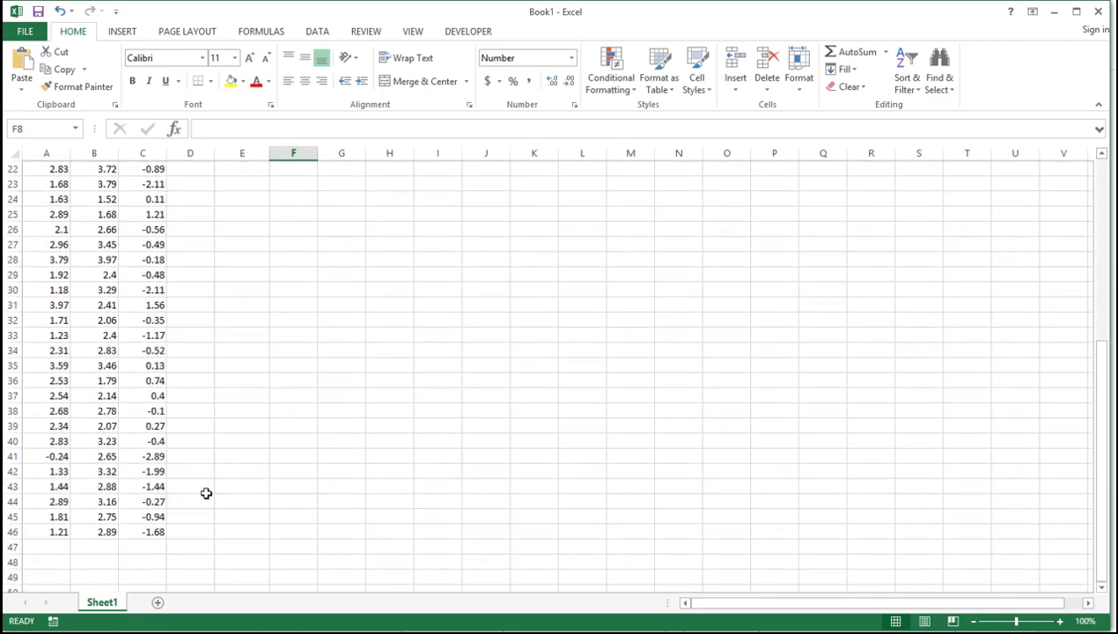
pyautogui.scroll(7, 162, 546)
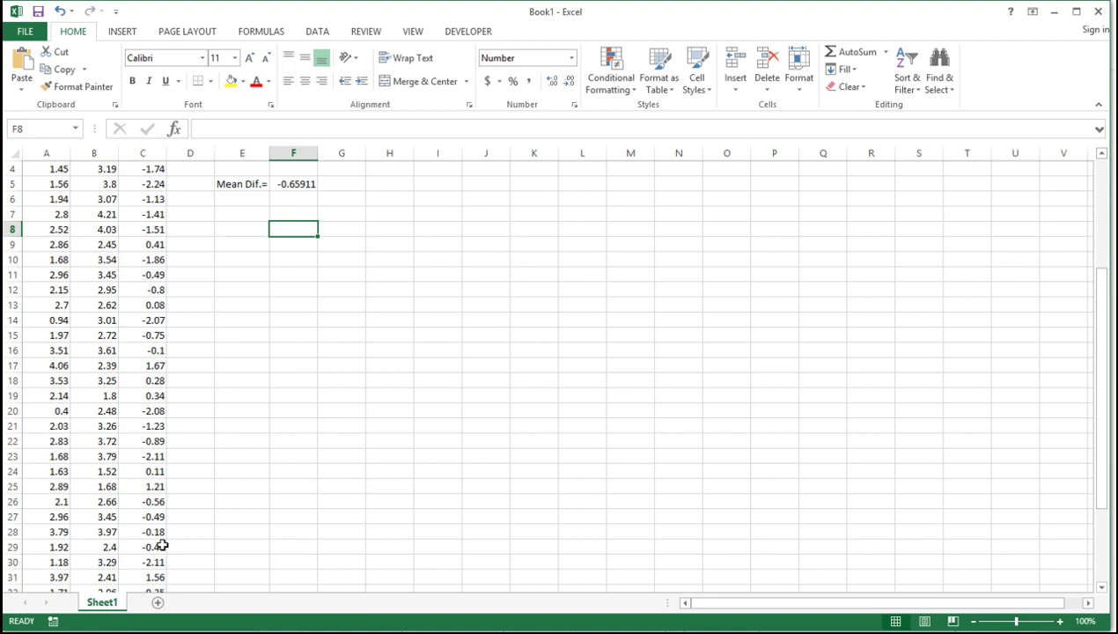
# Label E6 'STD Dif.' and compute the differences' standard deviation with STDEV in F6, giving 1.060904.
pyautogui.click(259, 246)
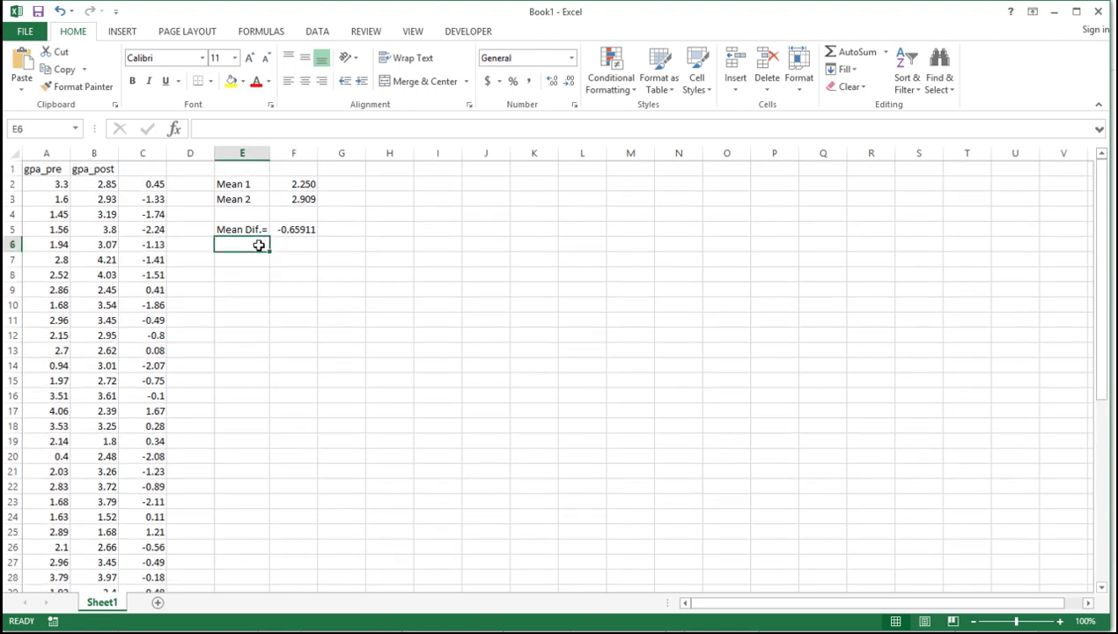
pyautogui.write('STD')
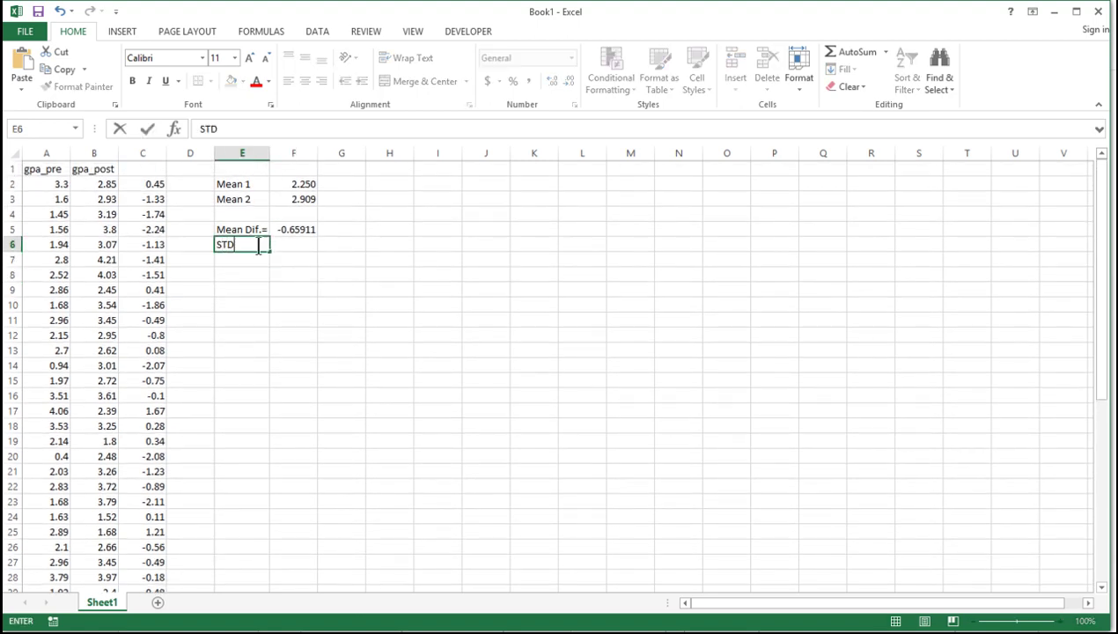
pyautogui.write(' Dif.')
pyautogui.press('Tab')
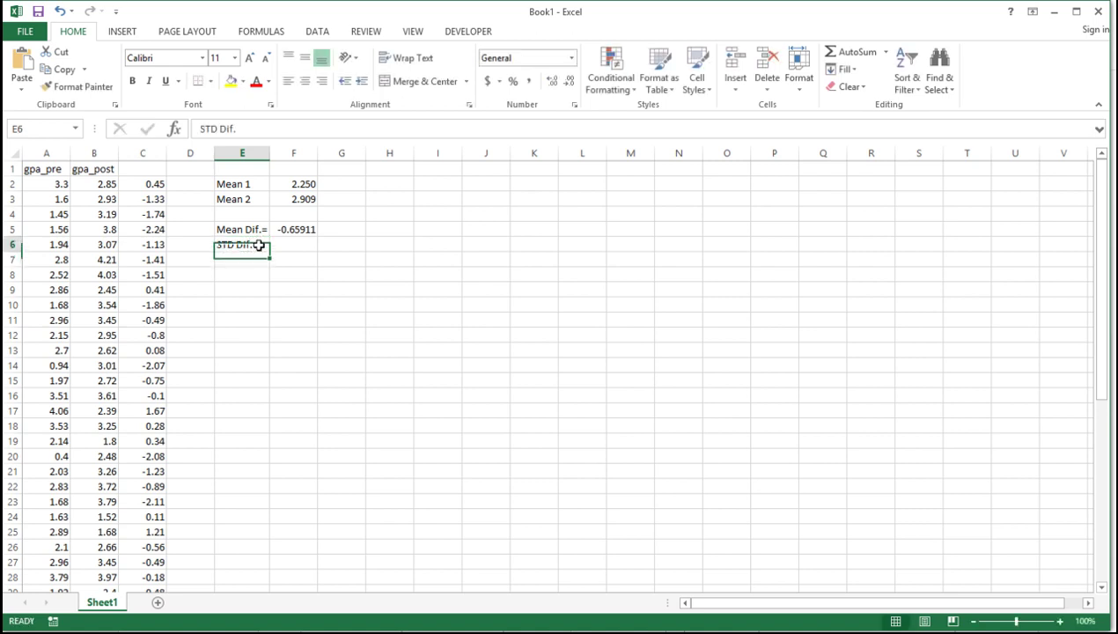
pyautogui.write('=STA')
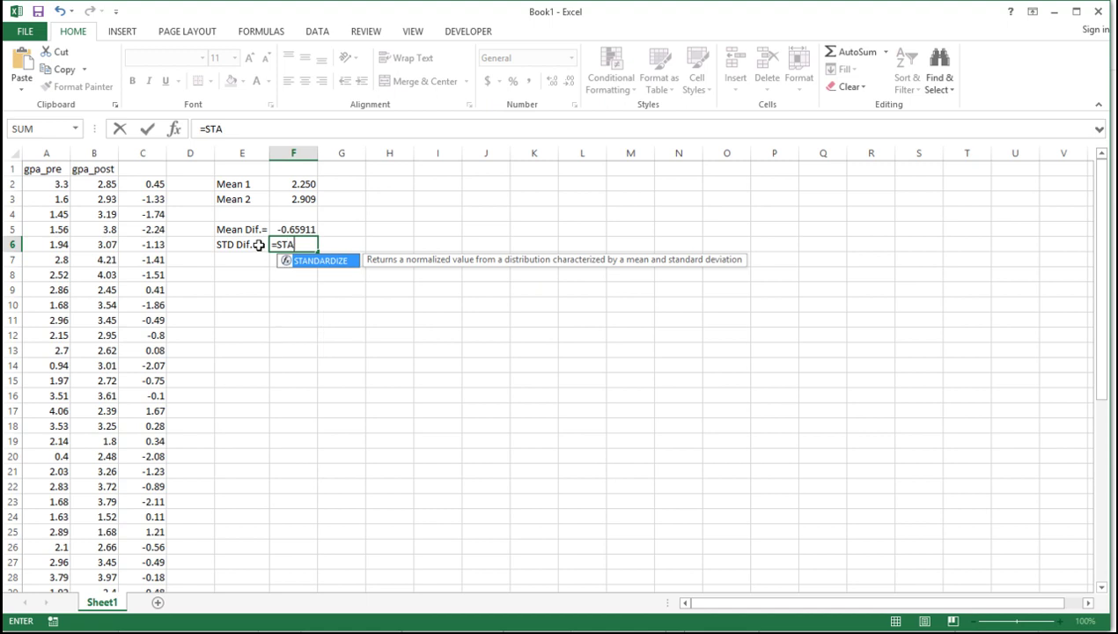
pyautogui.press('BackSpace')
pyautogui.write('D')
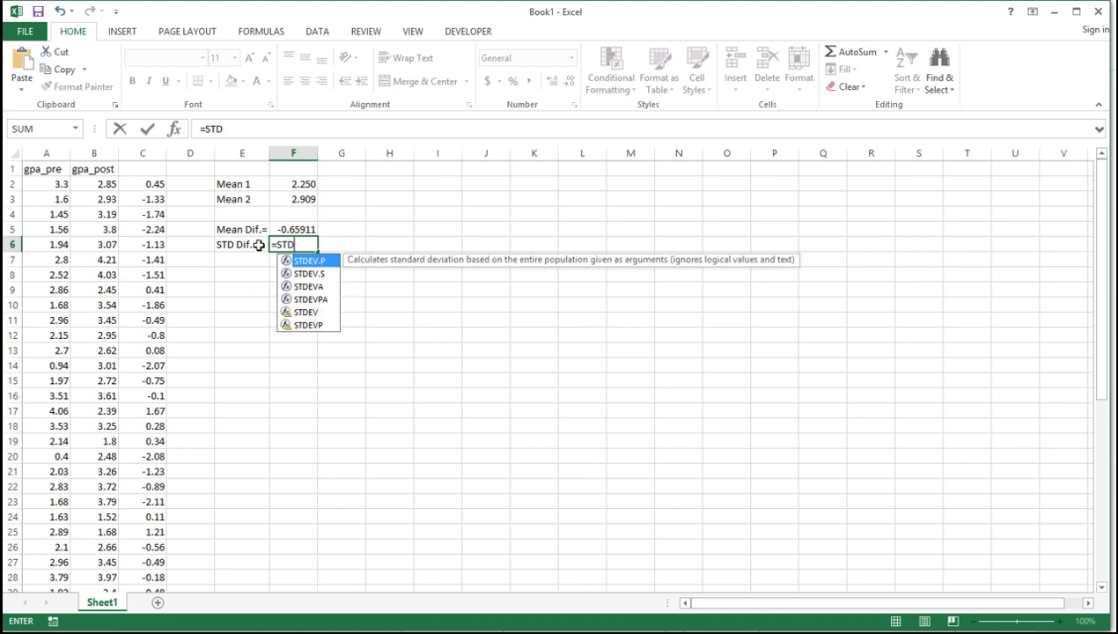
pyautogui.write('EV(')
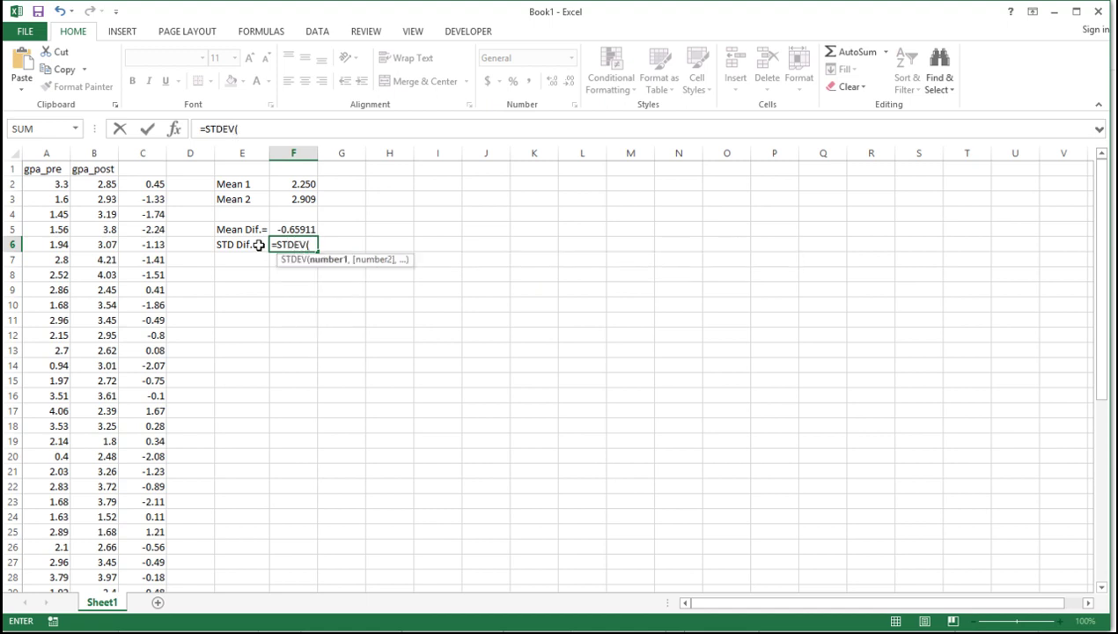
pyautogui.write('C2:C')
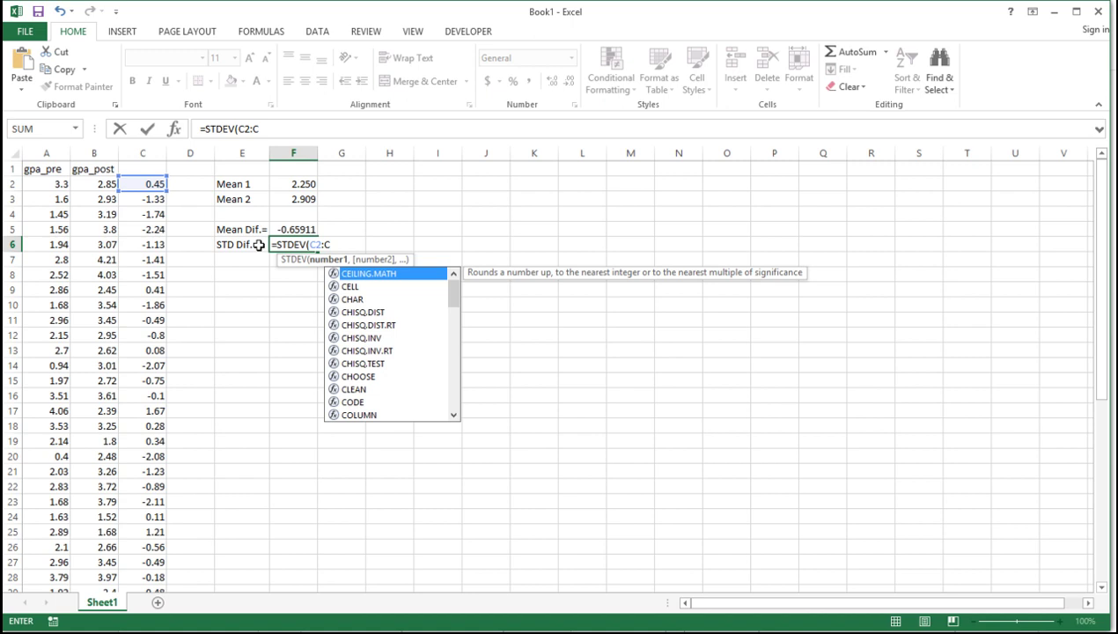
pyautogui.write('41')
pyautogui.press('Return')
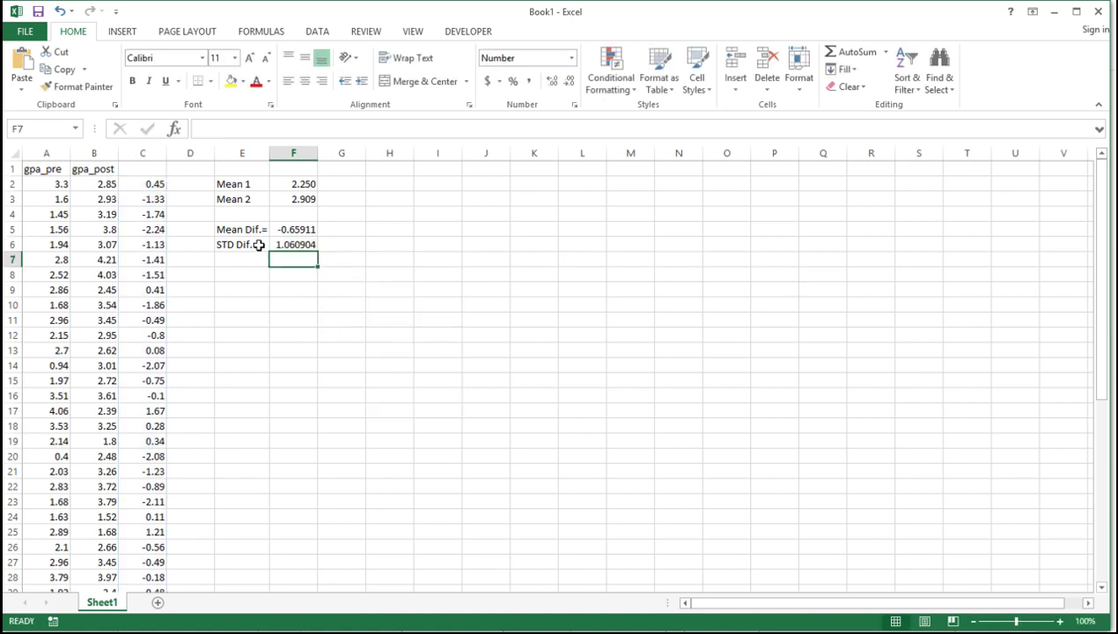
# Add an 'N' label in E7 with the sample size 45 in F7.
pyautogui.click(239, 260)
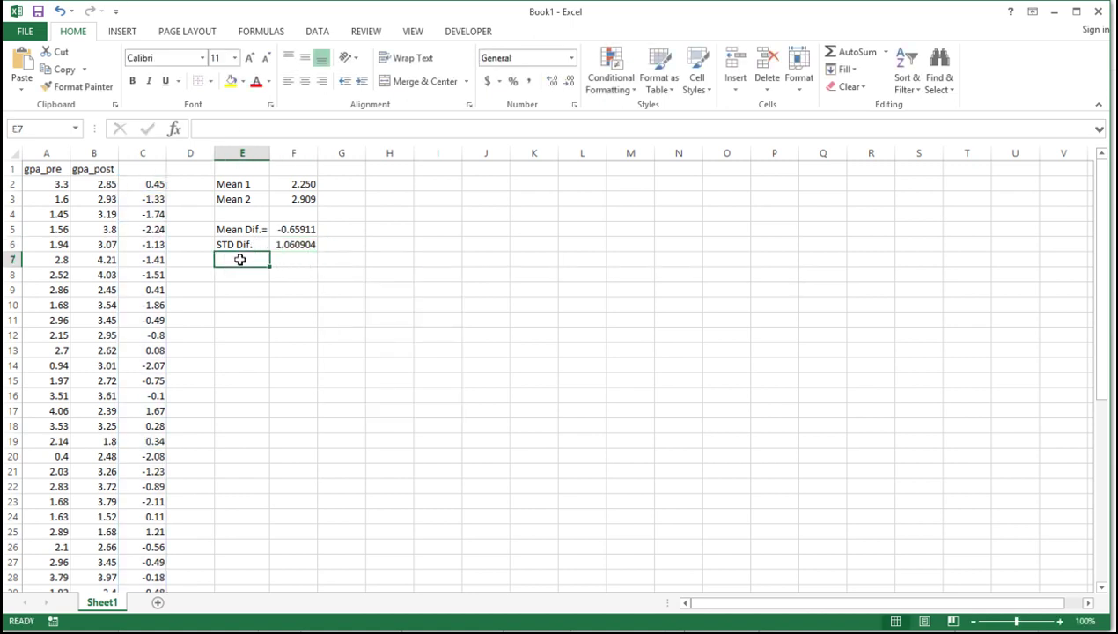
pyautogui.write('N')
pyautogui.press('Return')
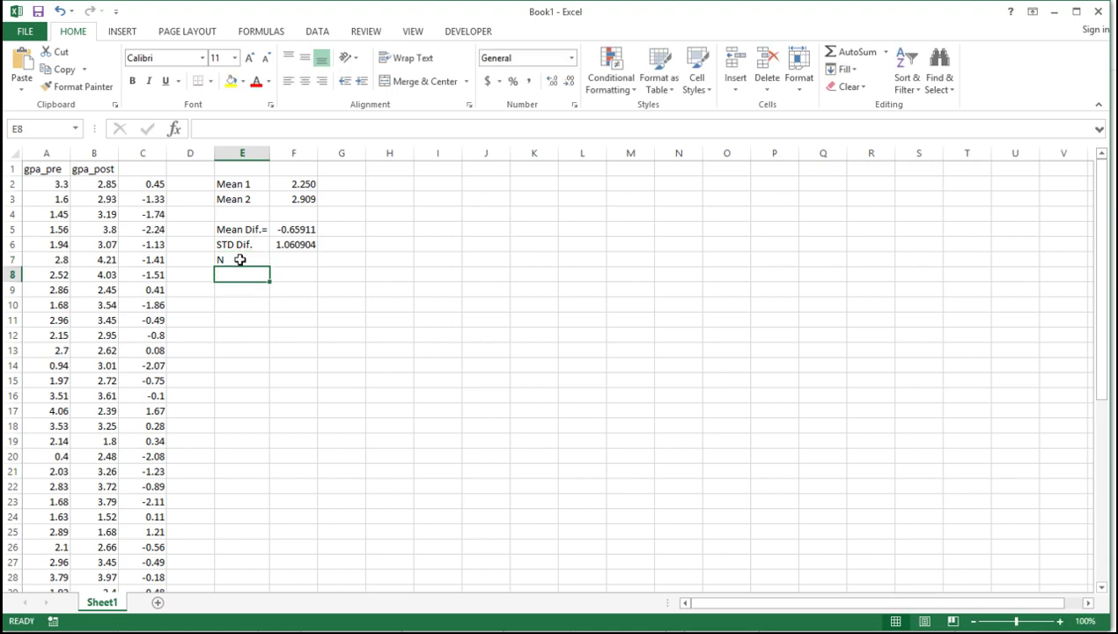
pyautogui.press('Up')
pyautogui.press('Right')
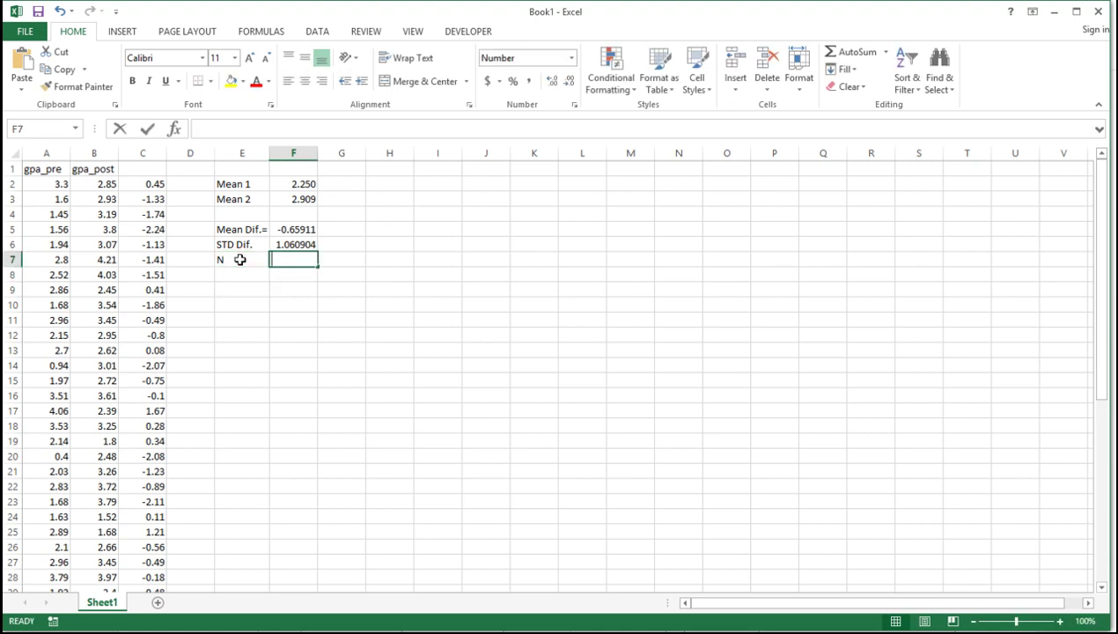
pyautogui.write('45')
pyautogui.press('Return')
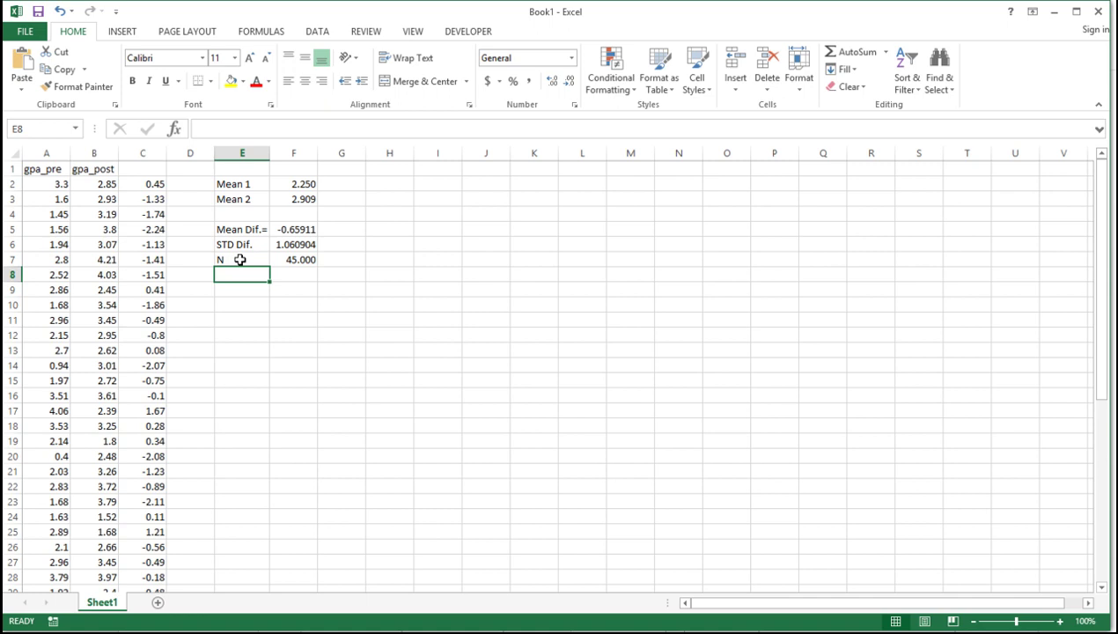
# Label E8 'SE Dif.' and enter =F6/SQRT(F7) in F8, giving 0.158.
pyautogui.write('SE Dif.')
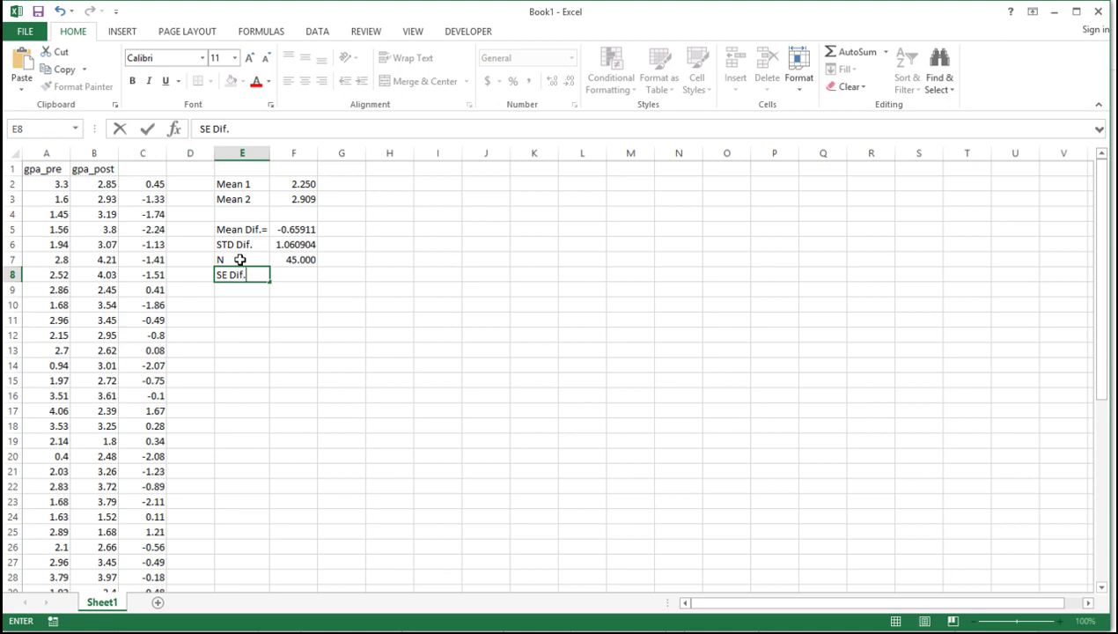
pyautogui.press('Return')
pyautogui.press('Up')
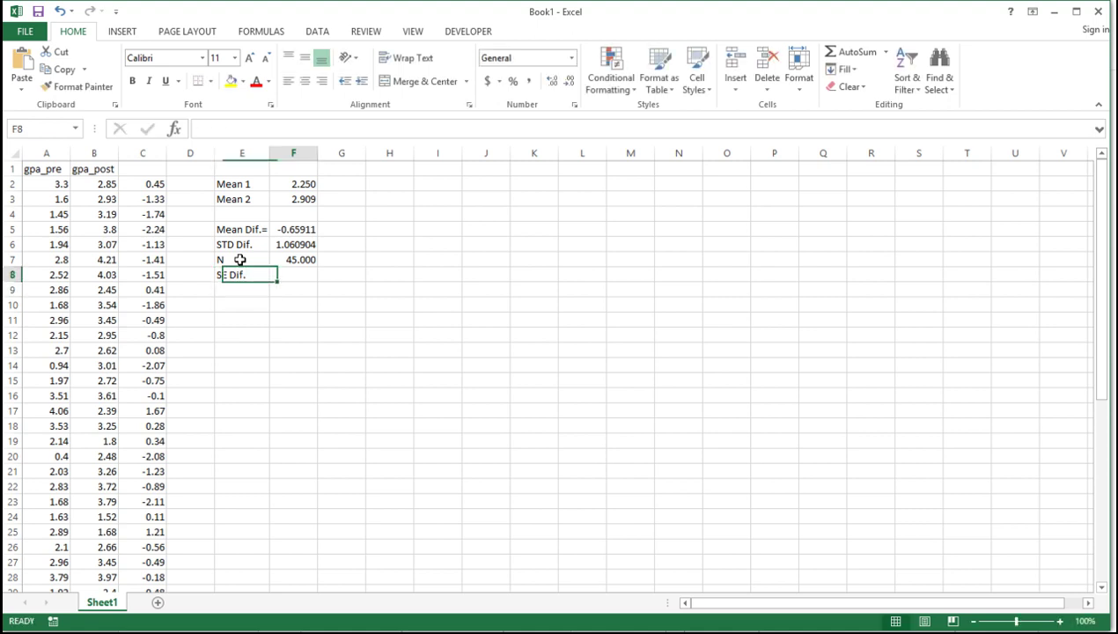
pyautogui.press('Right')
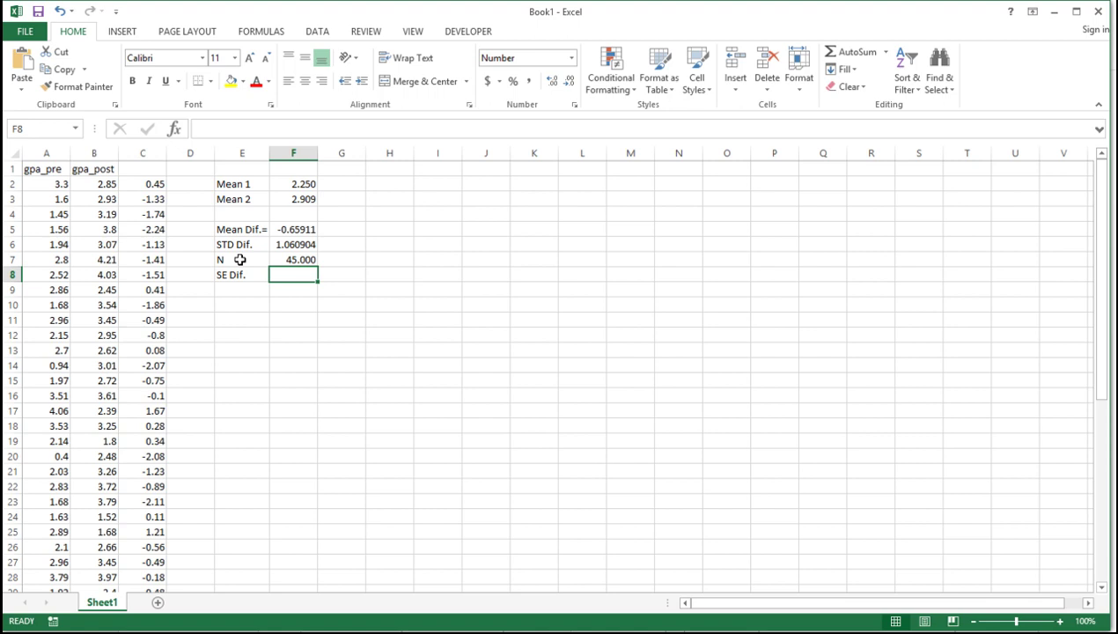
pyautogui.write('=')
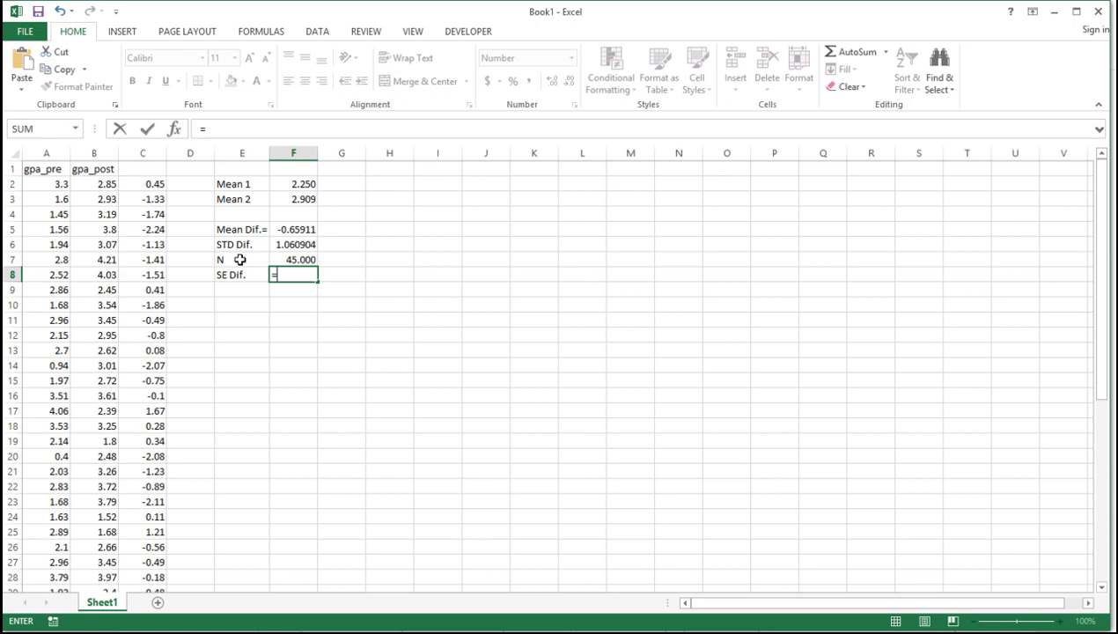
pyautogui.write('F4')
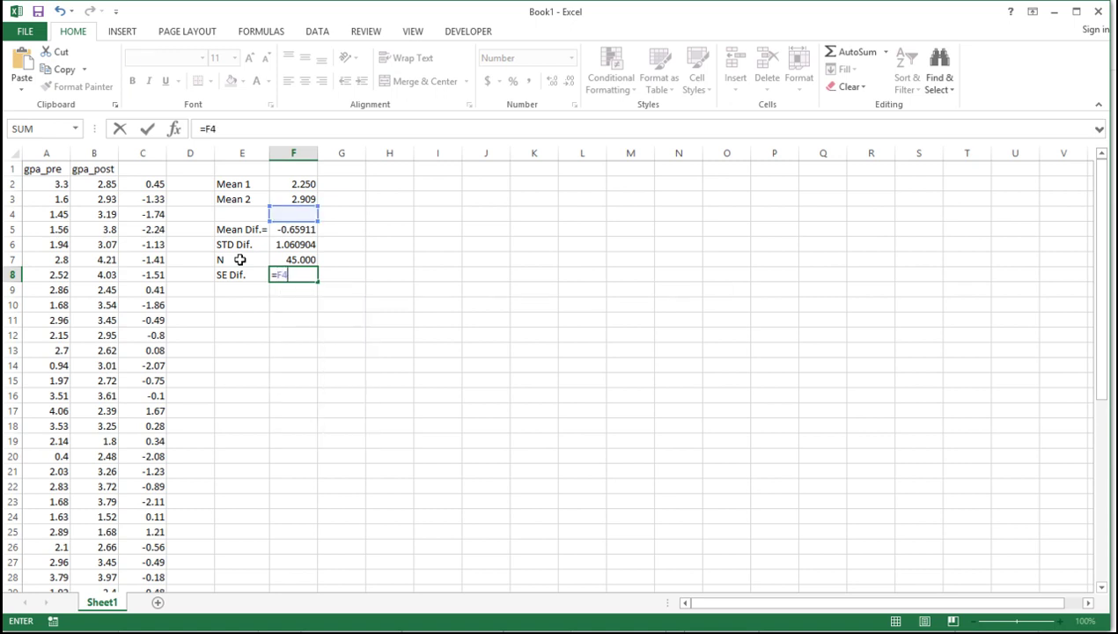
pyautogui.press('BackSpace')
pyautogui.write('6/S')
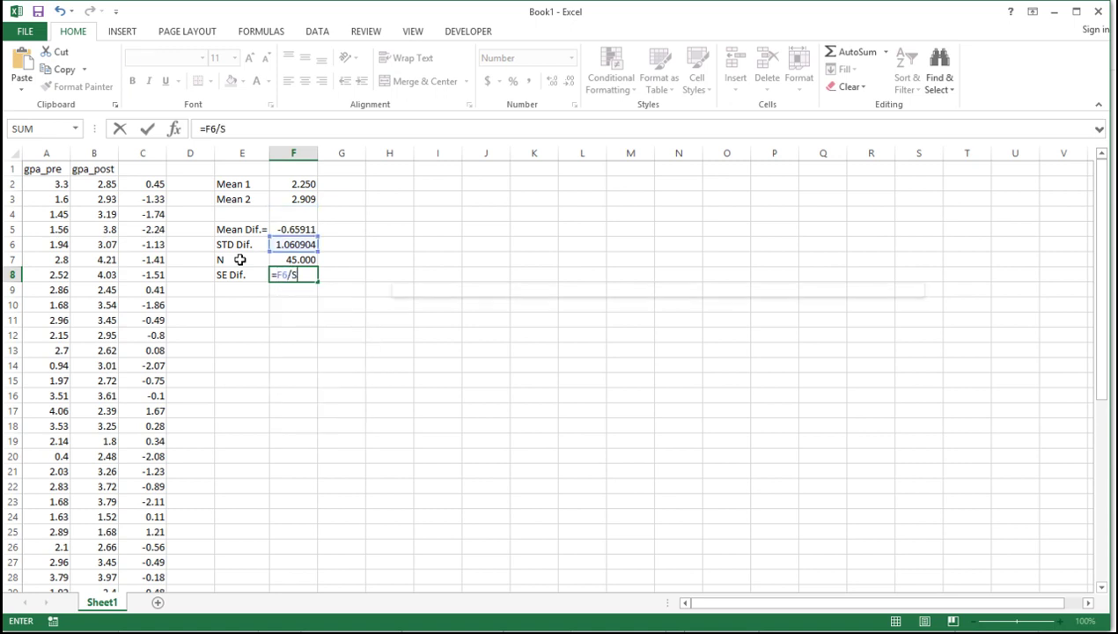
pyautogui.write('QRT(')
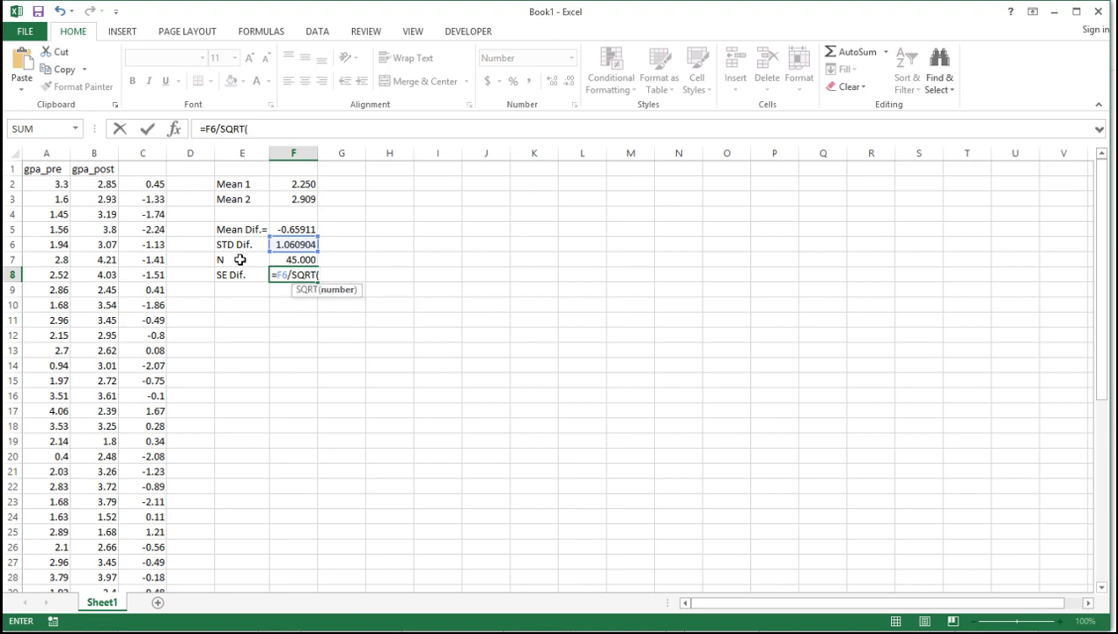
pyautogui.write('F')
pyautogui.write('7)')
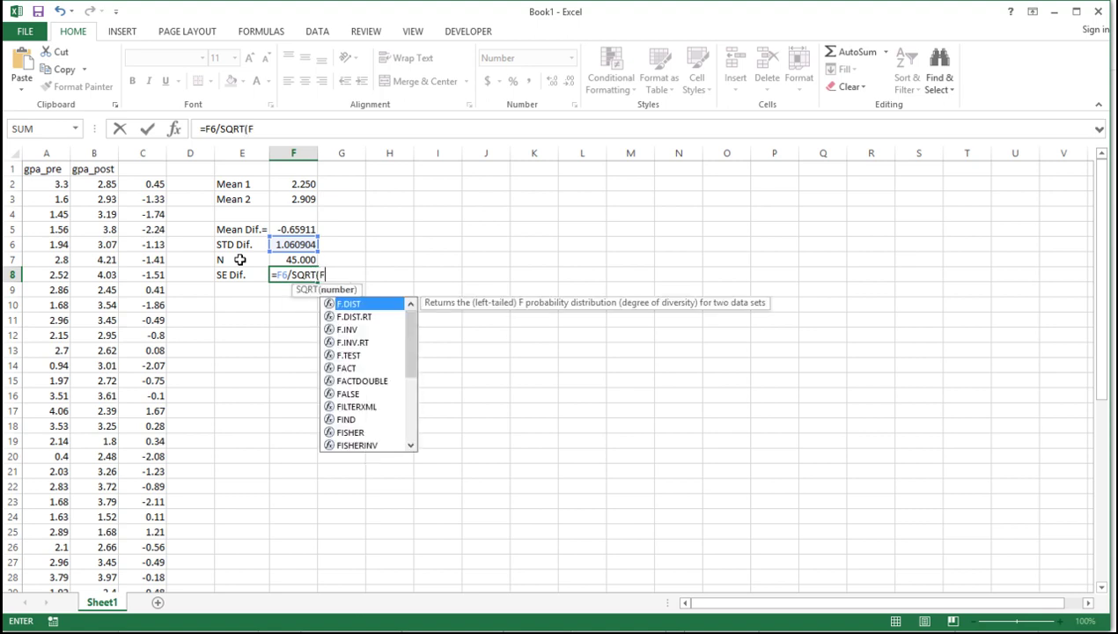
pyautogui.press('Return')
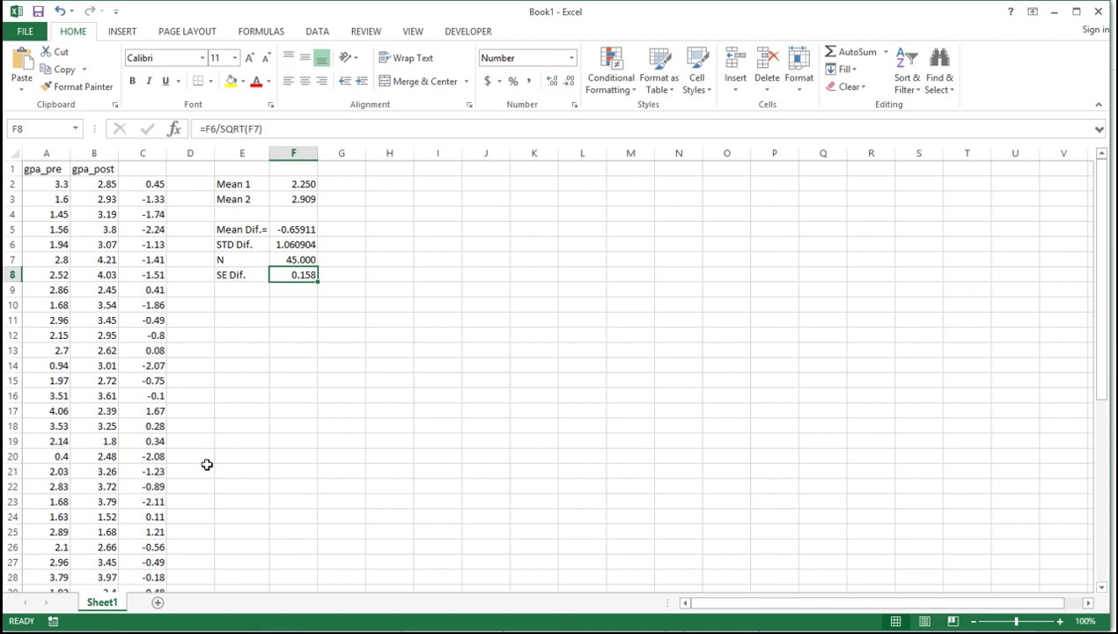
# Format F5:F8 (Mean Dif. through SE Dif.) to show three decimals: -0.659, 1.061, 45.000, 0.158.
pyautogui.click(382, 249)
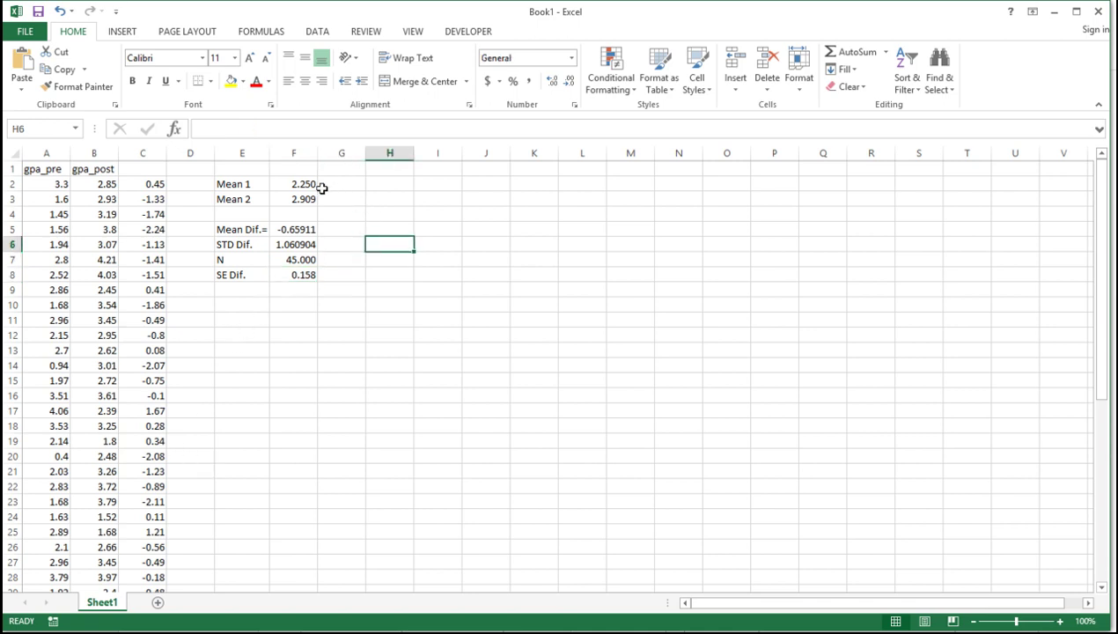
pyautogui.moveTo(305, 183); pyautogui.dragTo(303, 197)
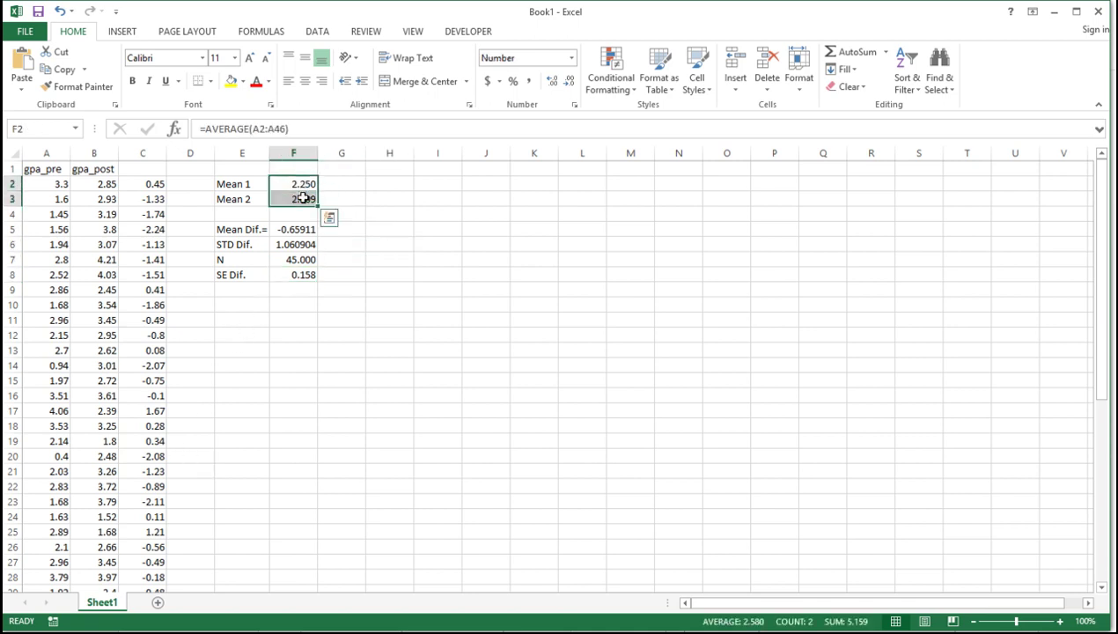
pyautogui.click(342, 188)
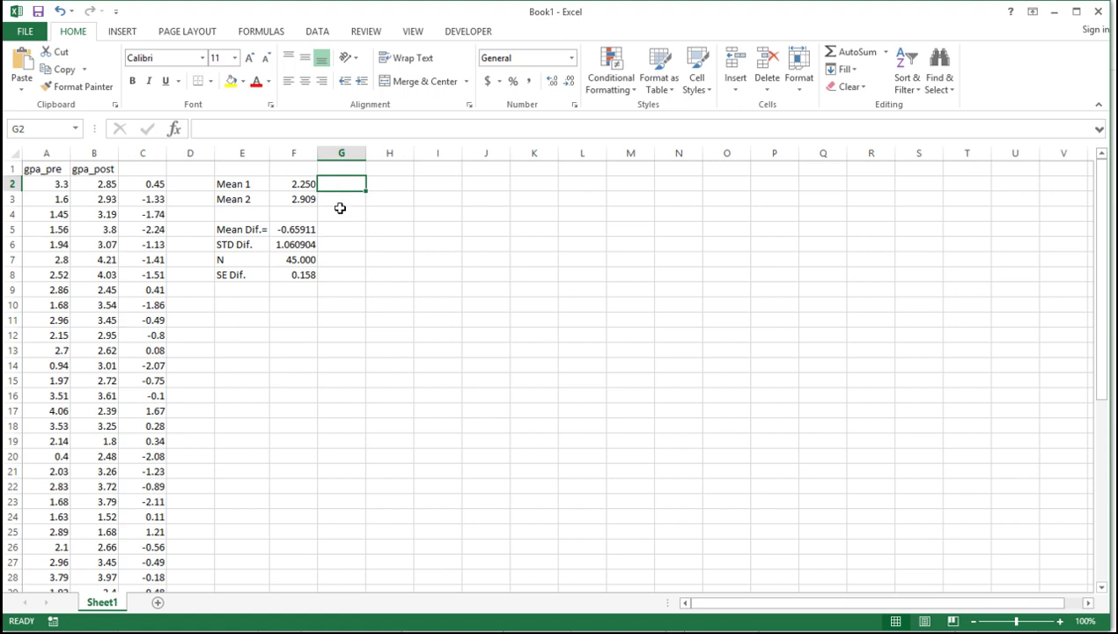
pyautogui.moveTo(307, 228); pyautogui.dragTo(313, 275)
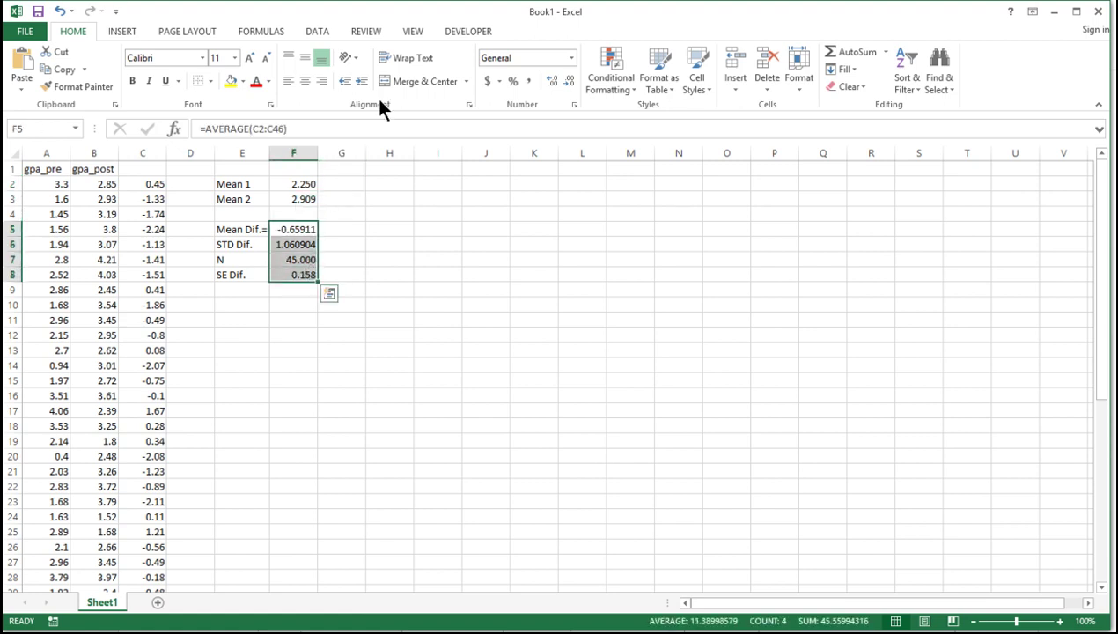
pyautogui.click(567, 81)
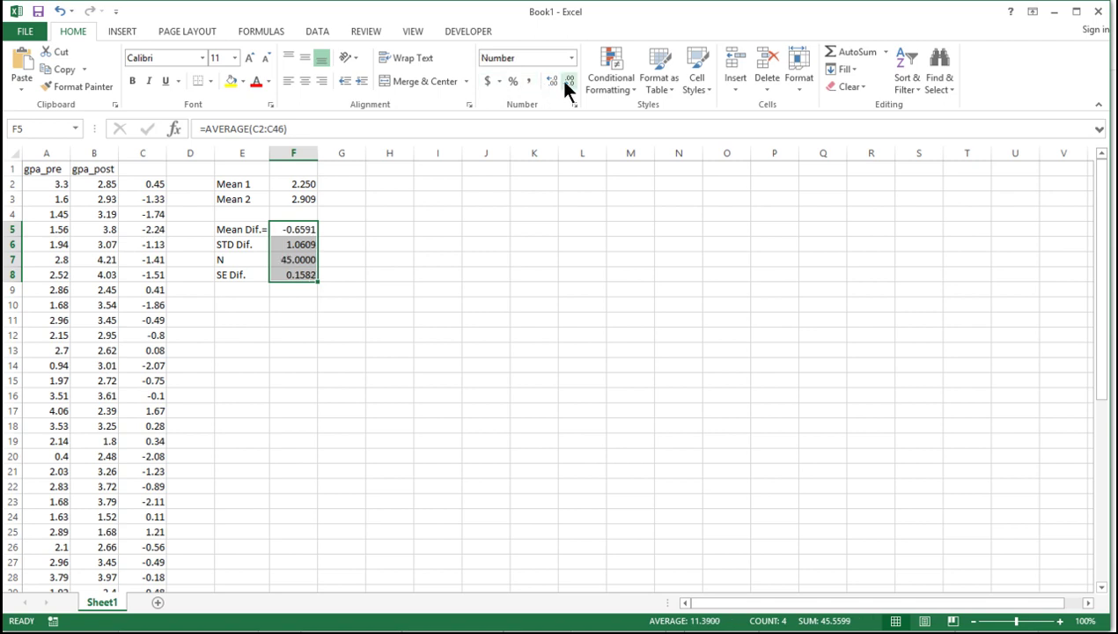
pyautogui.click(567, 81)
pyautogui.click(567, 82)
pyautogui.click(553, 81)
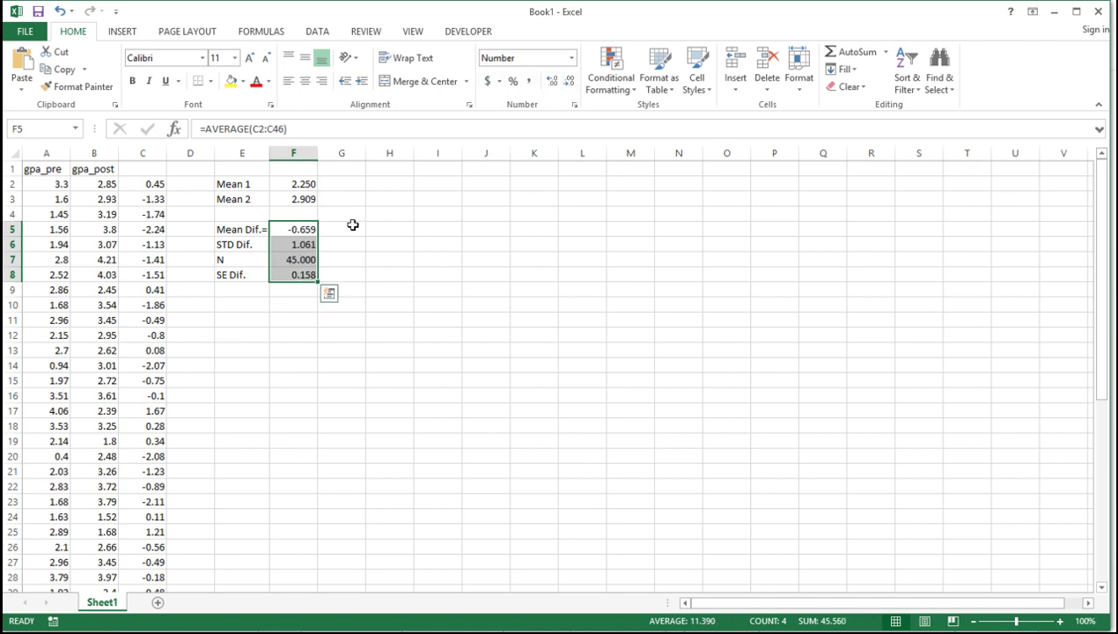
pyautogui.click(350, 227)
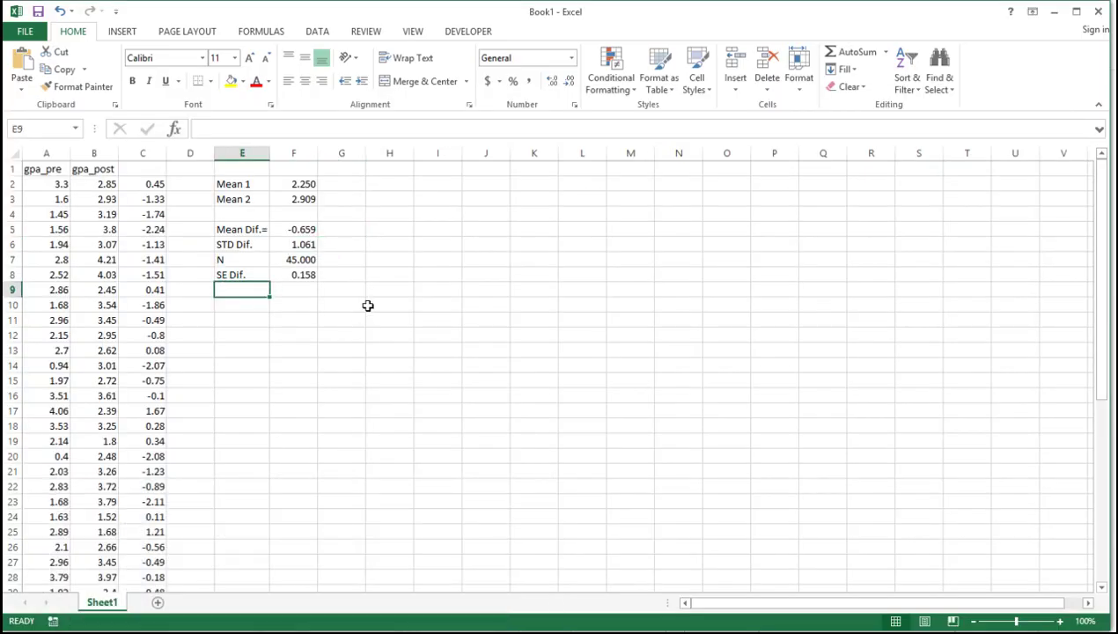
# Label E9 'DF' and enter =F7-1 in F9.
pyautogui.write('DF')
pyautogui.press('Tab')
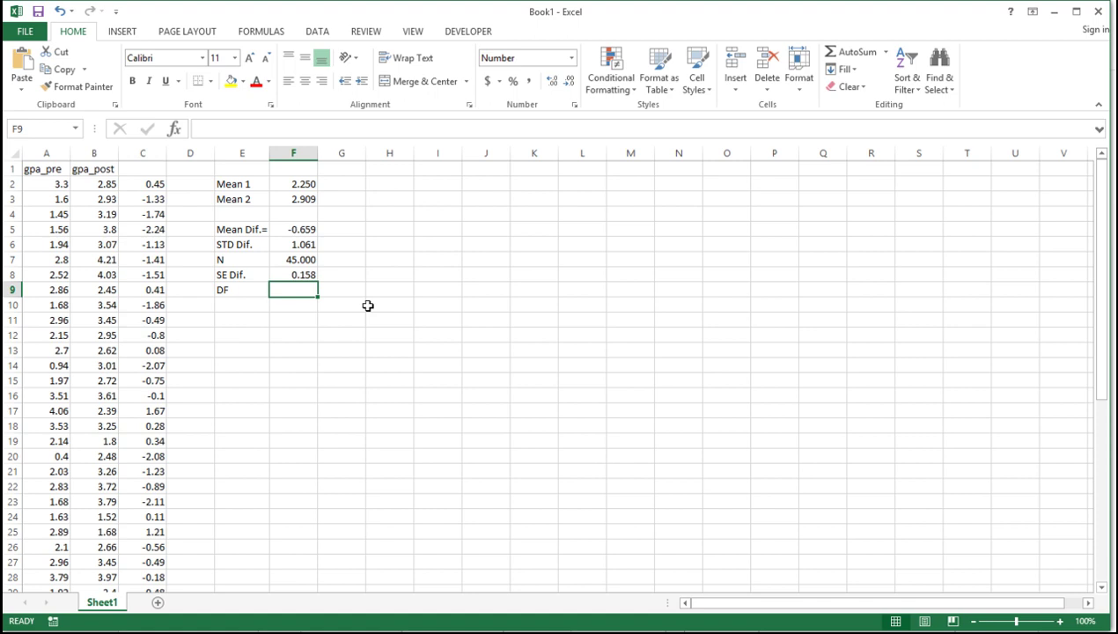
pyautogui.write('=F')
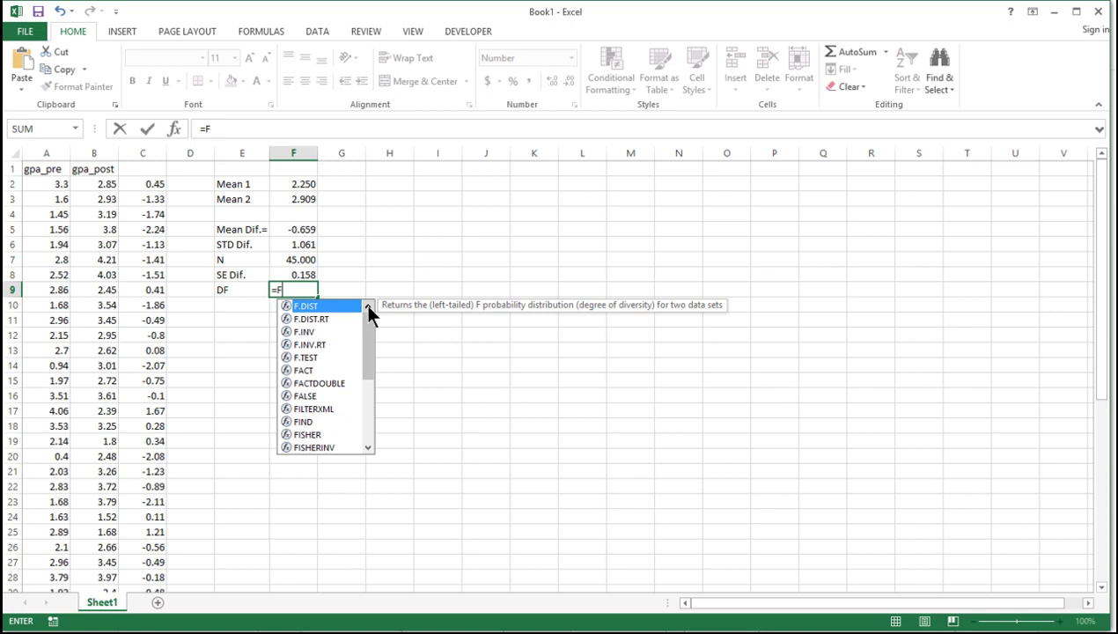
pyautogui.write('7-1')
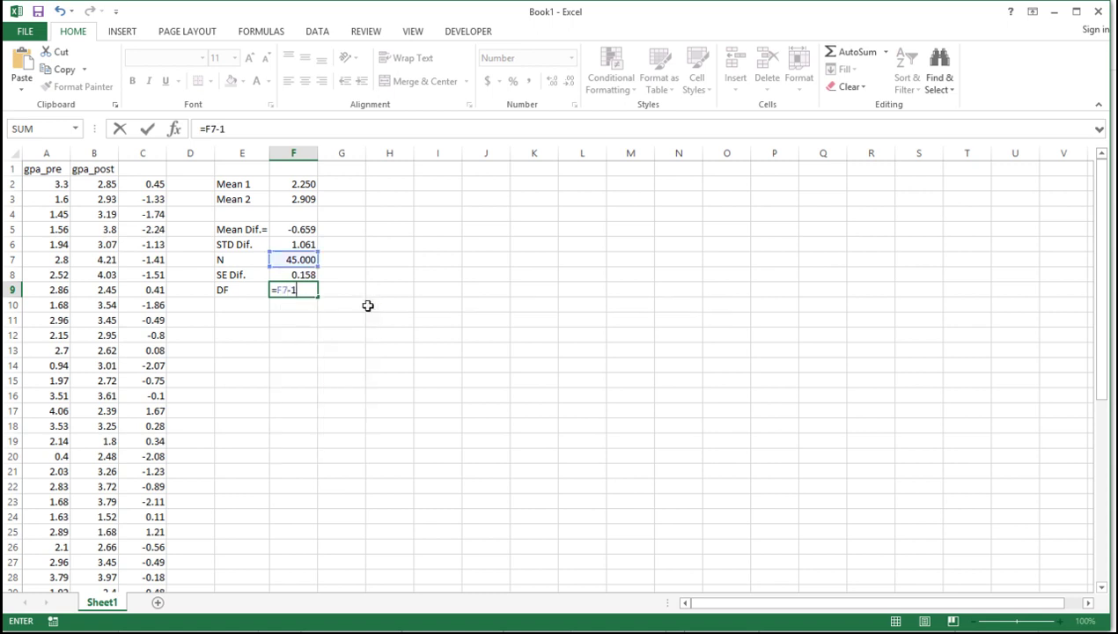
pyautogui.press('Return')
pyautogui.press('Up')
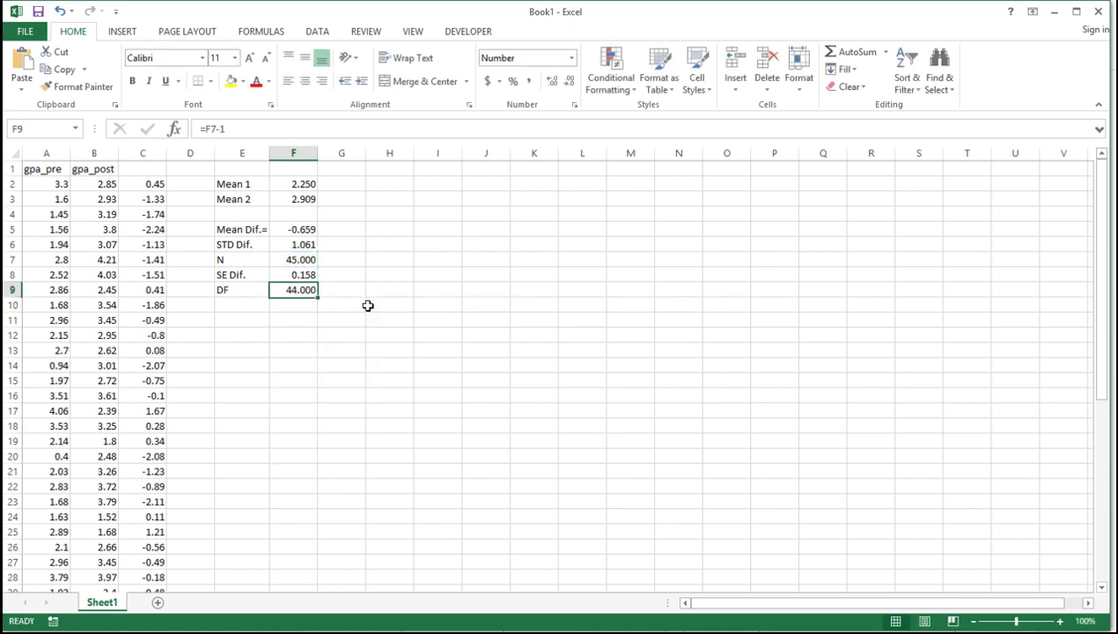
pyautogui.press('Down')
# Reduce F9's decimals so the degrees of freedom show as 44.
pyautogui.click(306, 291)
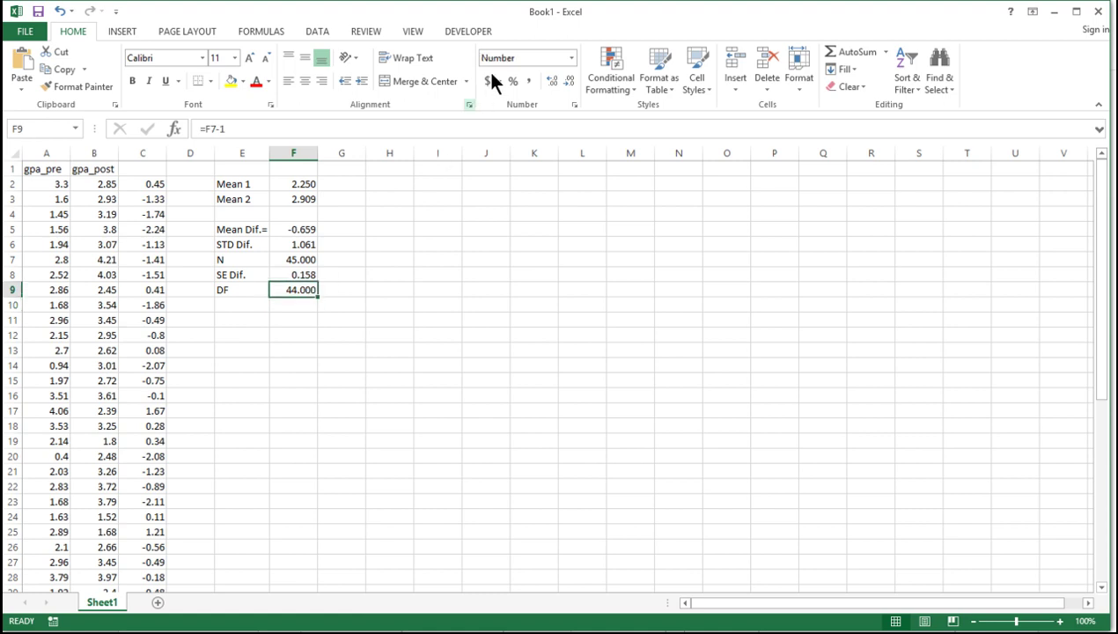
pyautogui.click(570, 80)
pyautogui.click(569, 80)
pyautogui.click(570, 80)
pyautogui.click(347, 250)
pyautogui.click(348, 260)
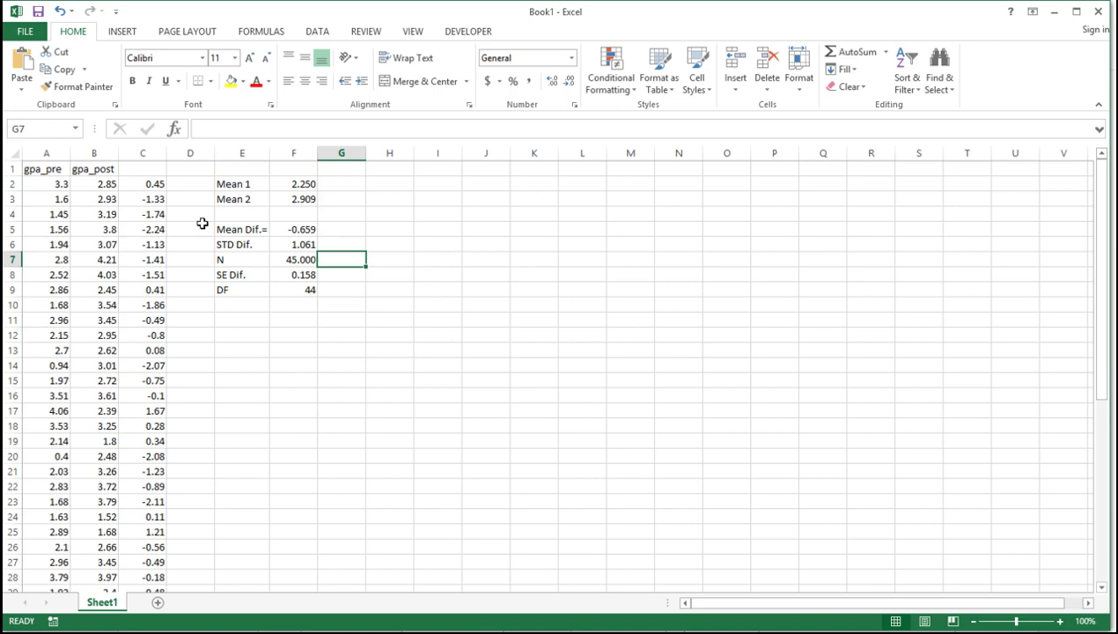
pyautogui.click(153, 183)
pyautogui.scroll(-8, 139, 337)
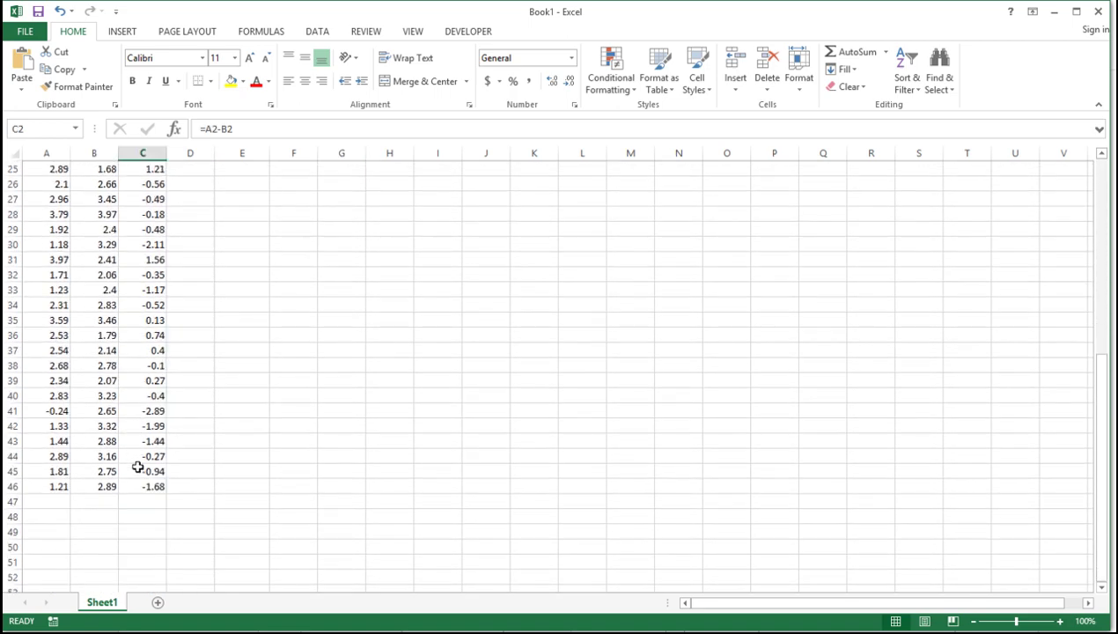
pyautogui.scroll(7, 152, 484)
pyautogui.scroll(1, 153, 484)
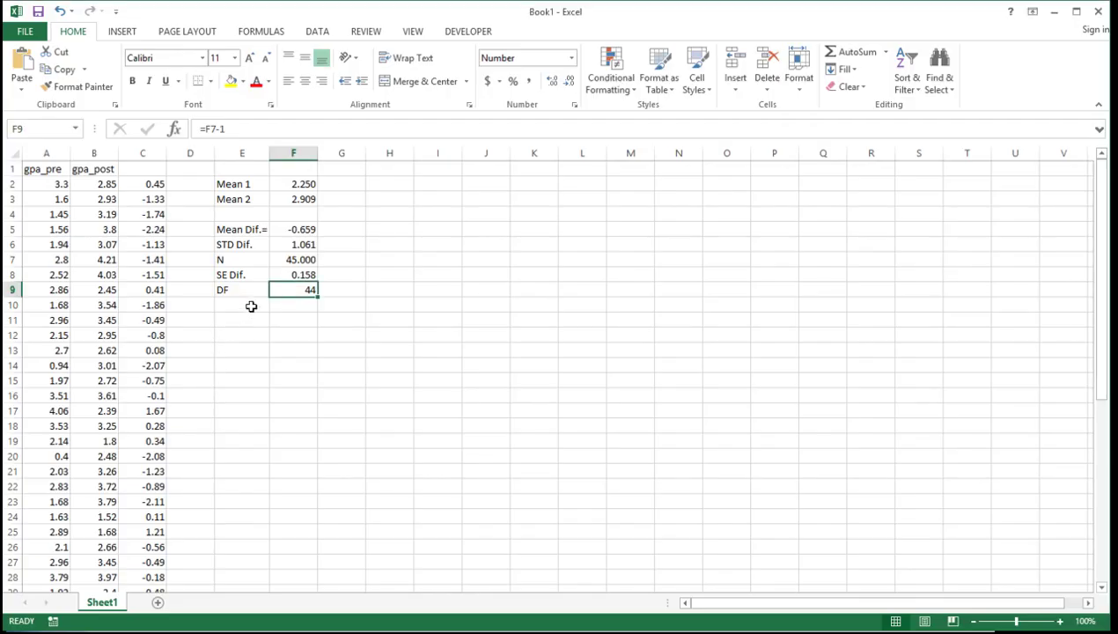
# Label E10 'critical t' and enter =T.INV.2T(.05, 44) in F10, giving 2.015368.
pyautogui.click(249, 305)
pyautogui.write('criti')
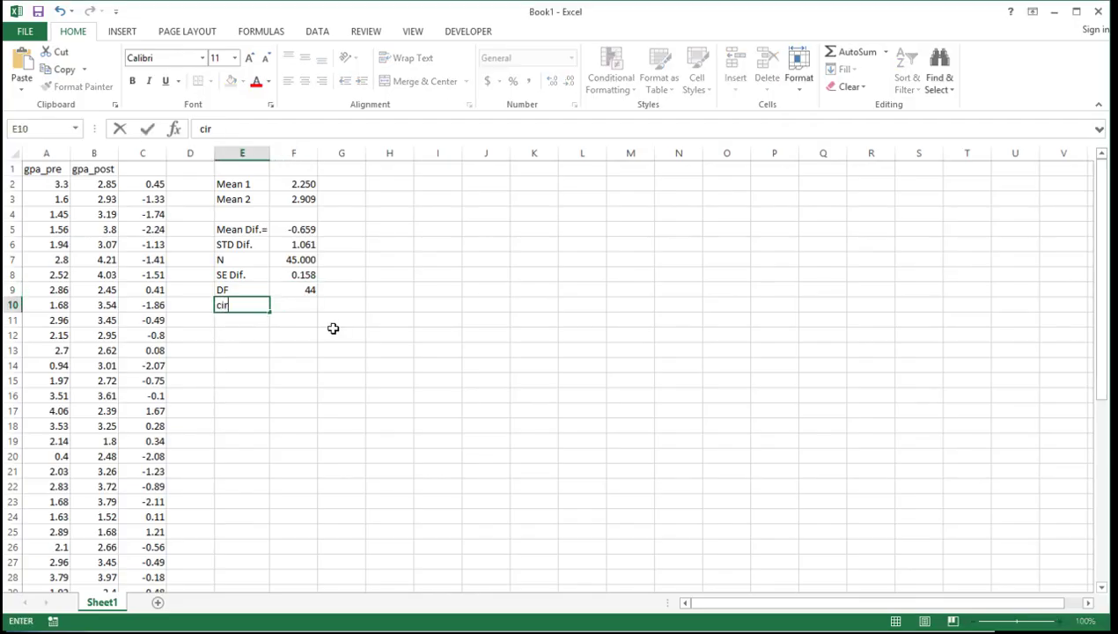
pyautogui.write('cal t')
pyautogui.press('Return')
pyautogui.press('Up')
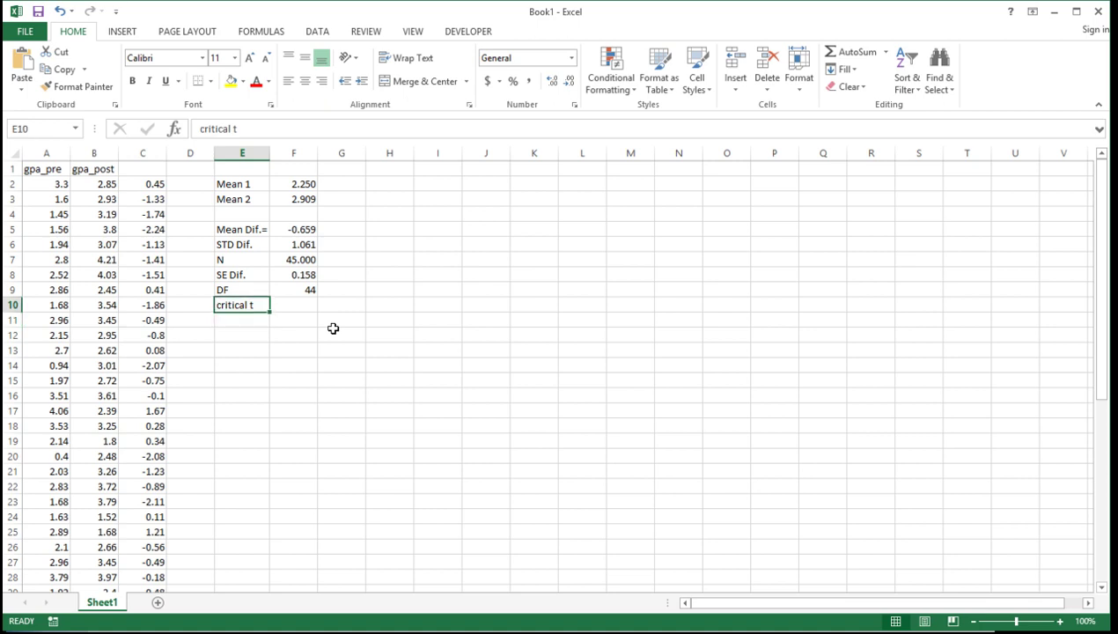
pyautogui.press('Right')
pyautogui.write('=T')
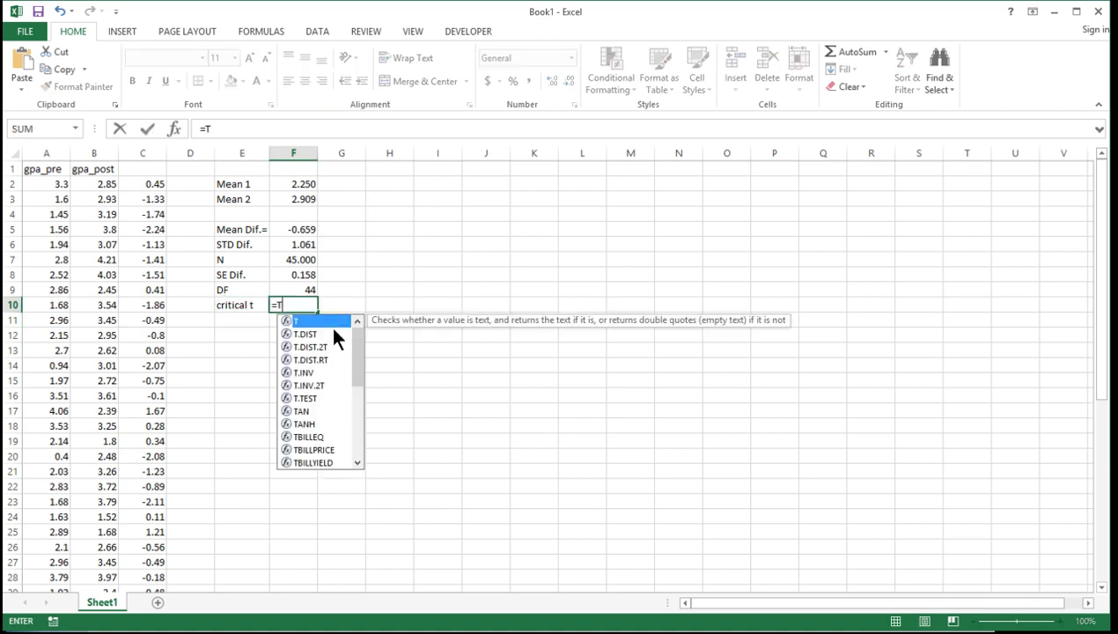
pyautogui.write('.INV.')
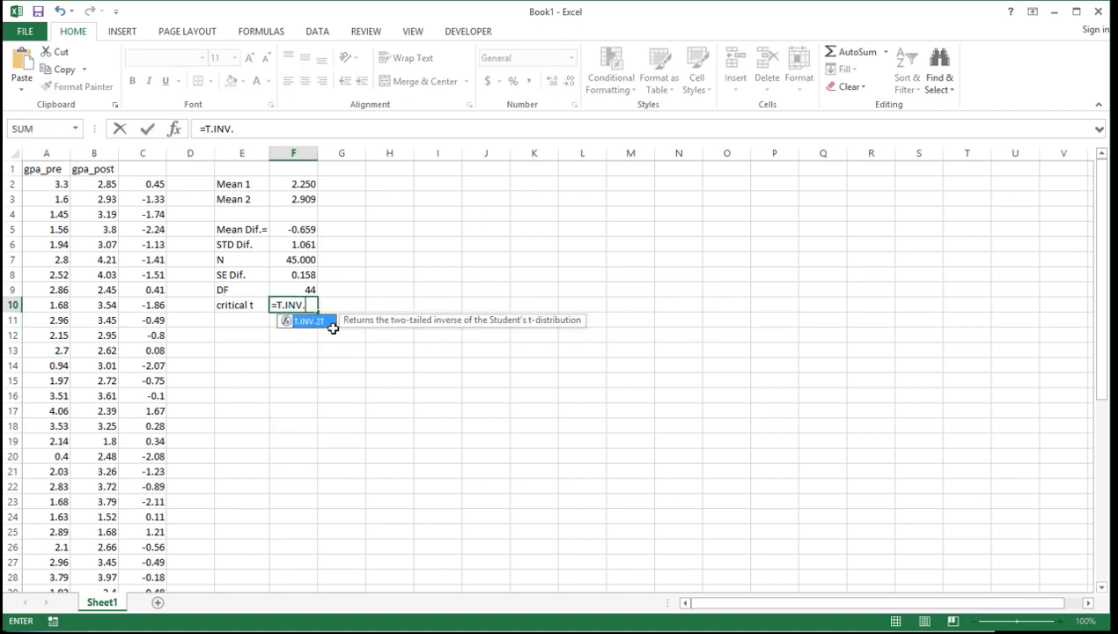
pyautogui.write('2T(')
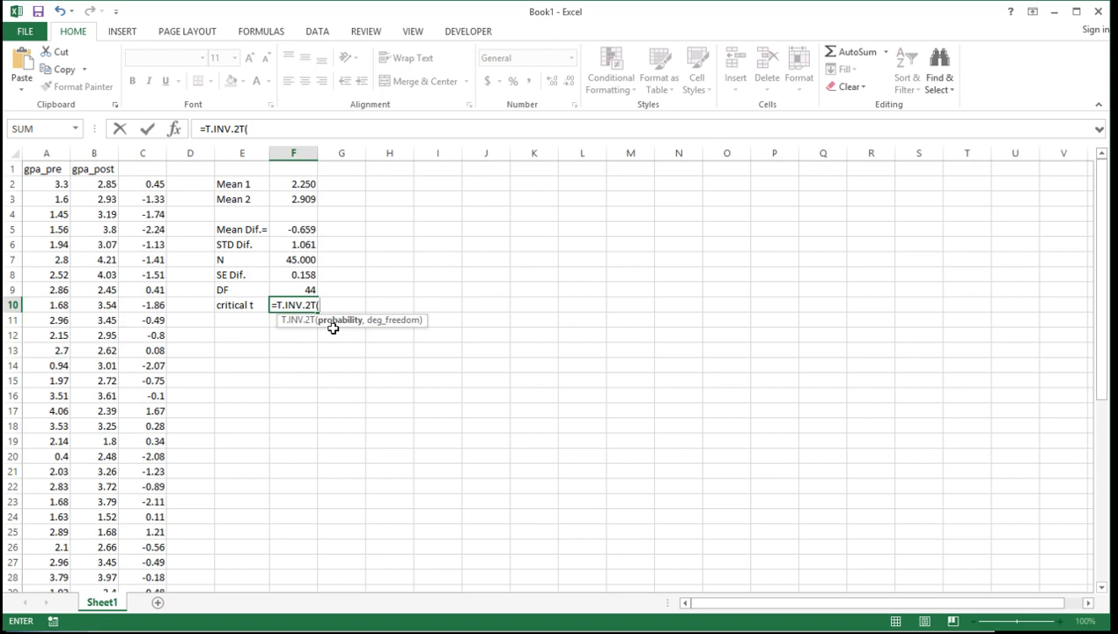
pyautogui.write('.05')
pyautogui.write(',')
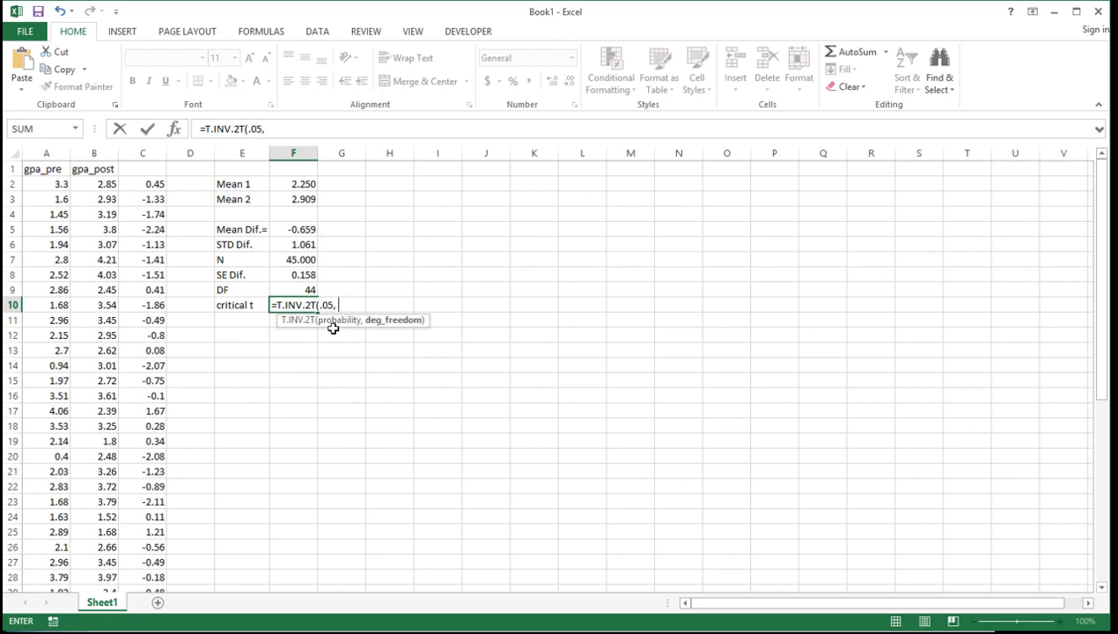
pyautogui.write(' F')
pyautogui.press('BackSpace')
pyautogui.write('44)')
pyautogui.press('Return')
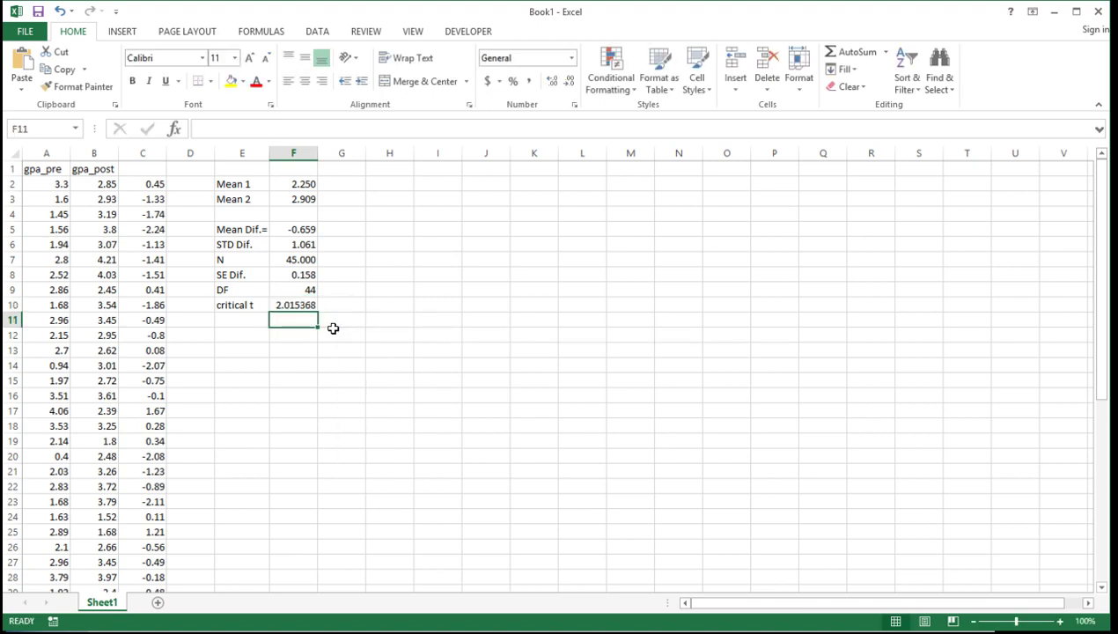
pyautogui.press('Up')
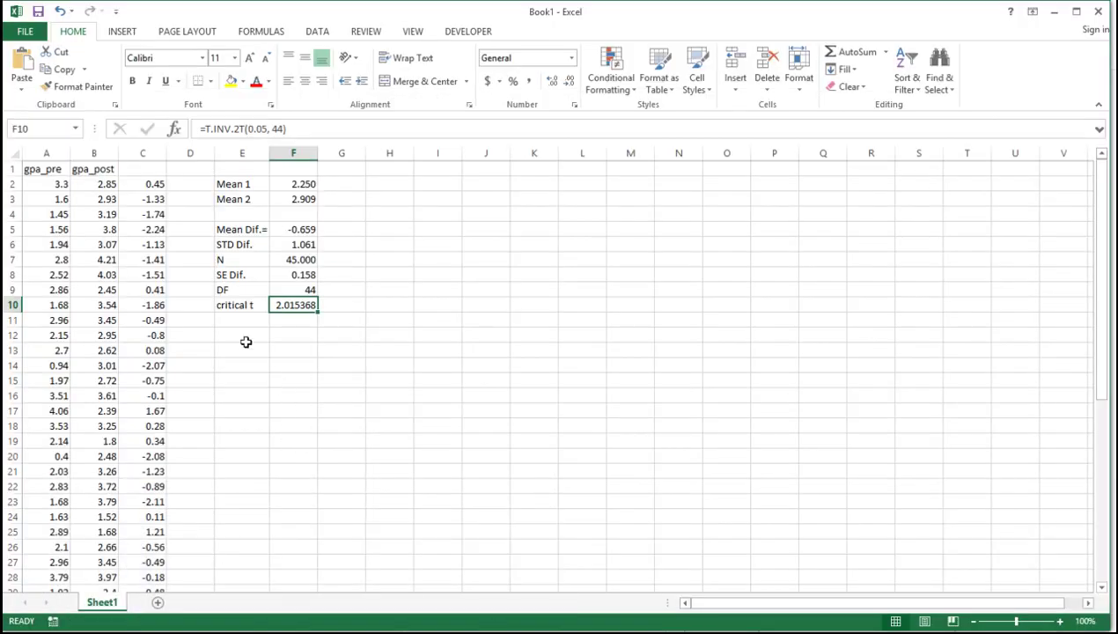
# Label E11 'Multiplier' and enter =F8*F10 in F11, giving 0.318731.
pyautogui.click(240, 318)
pyautogui.write('Multiplier')
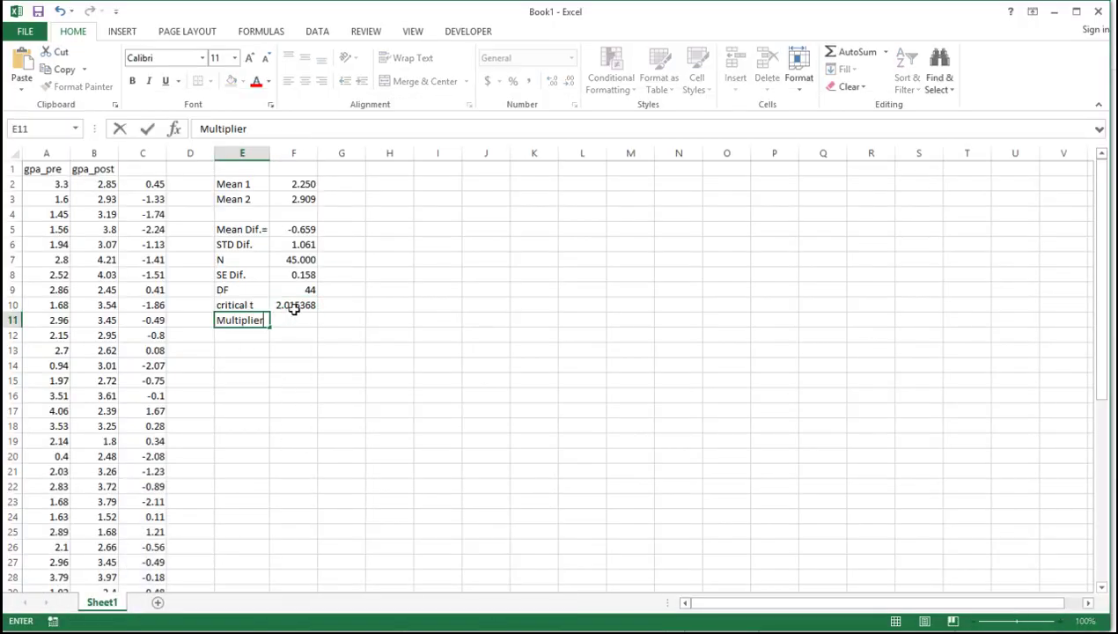
pyautogui.press('Return')
pyautogui.press('Up')
pyautogui.press('Right')
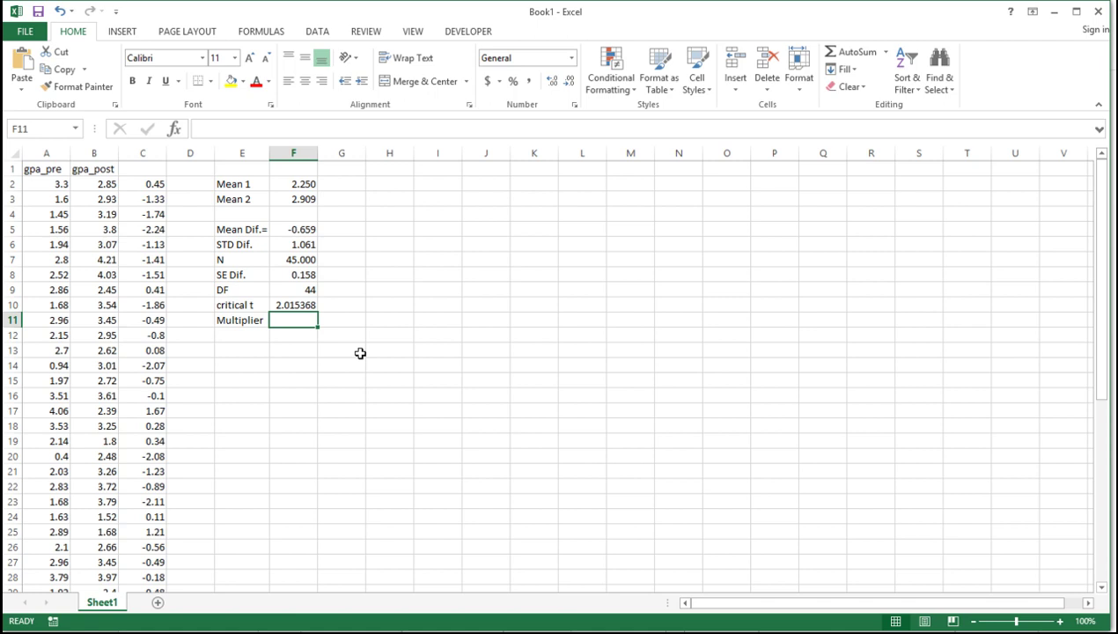
pyautogui.write('=')
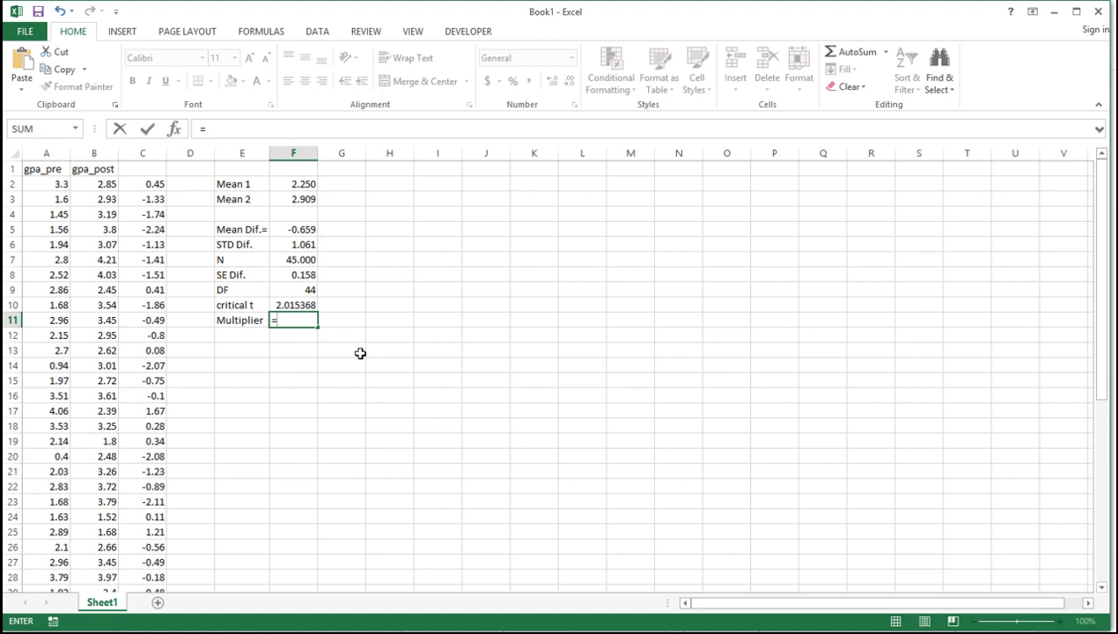
pyautogui.write('F')
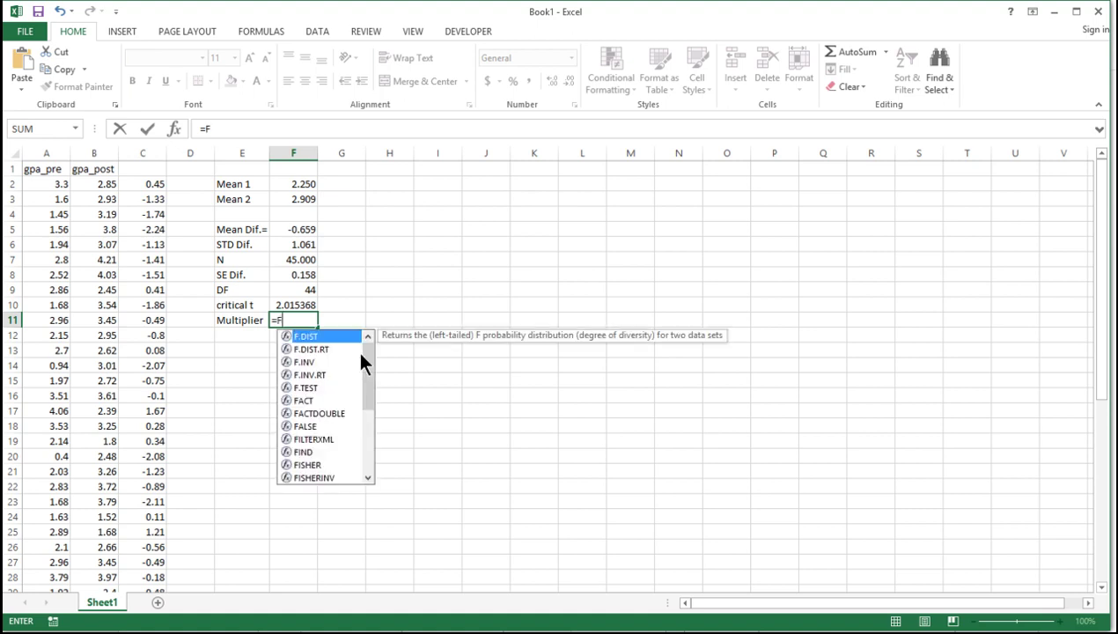
pyautogui.write('8*')
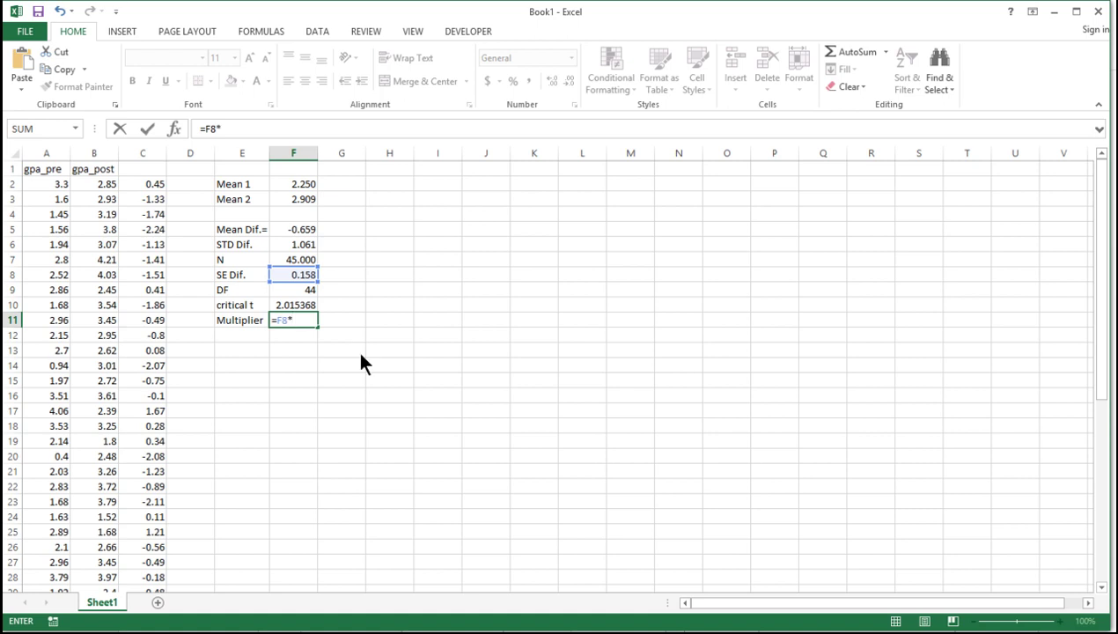
pyautogui.write('F10')
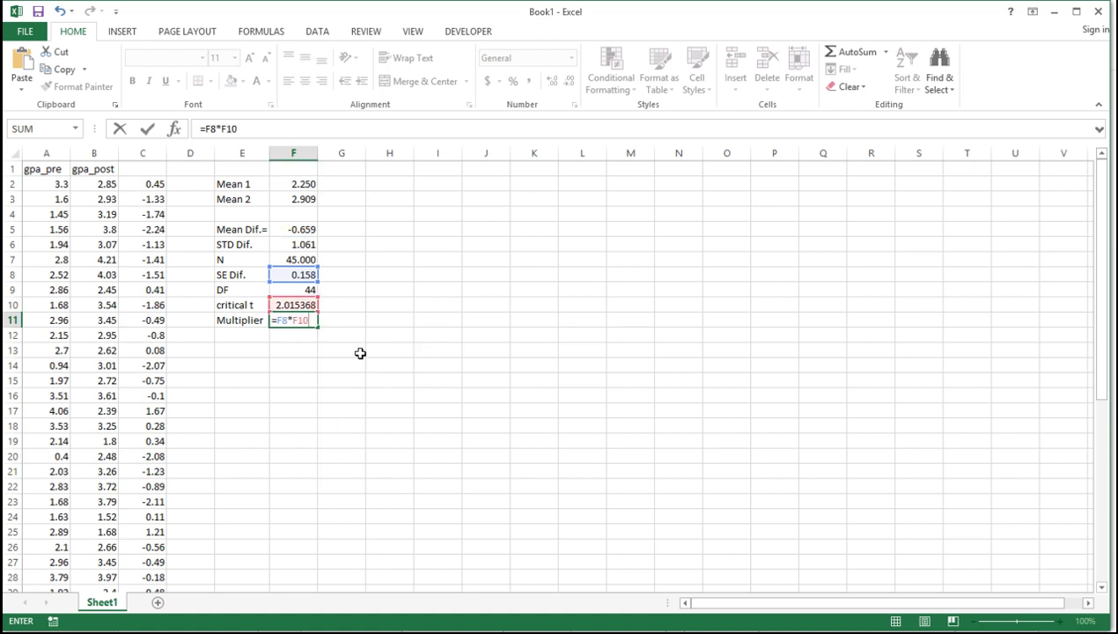
pyautogui.press('Return')
pyautogui.press('Up')
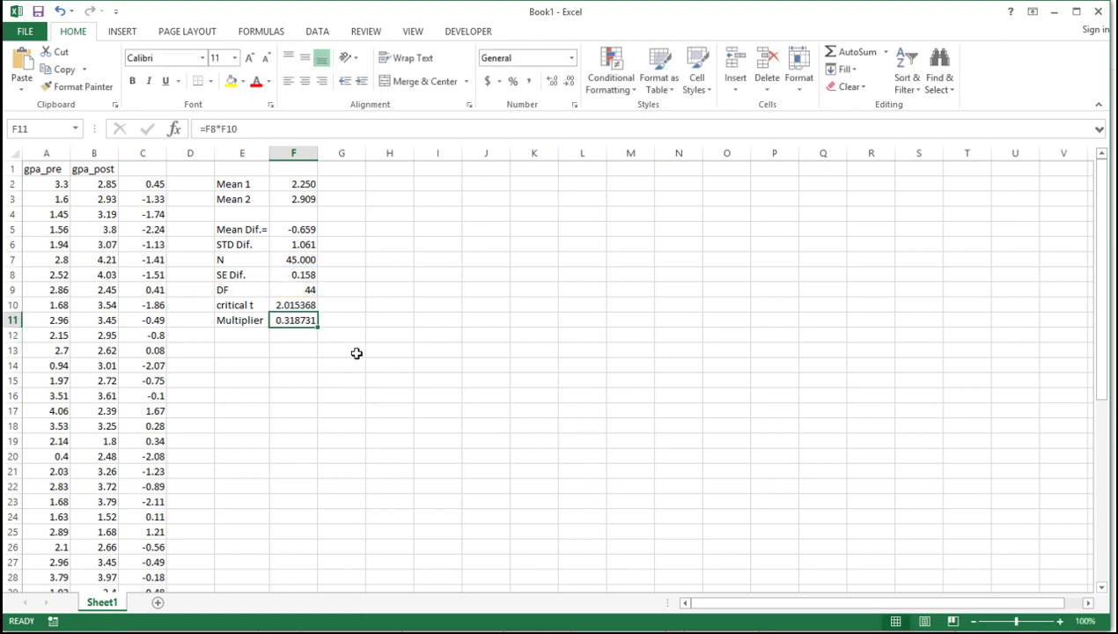
pyautogui.press('Return')
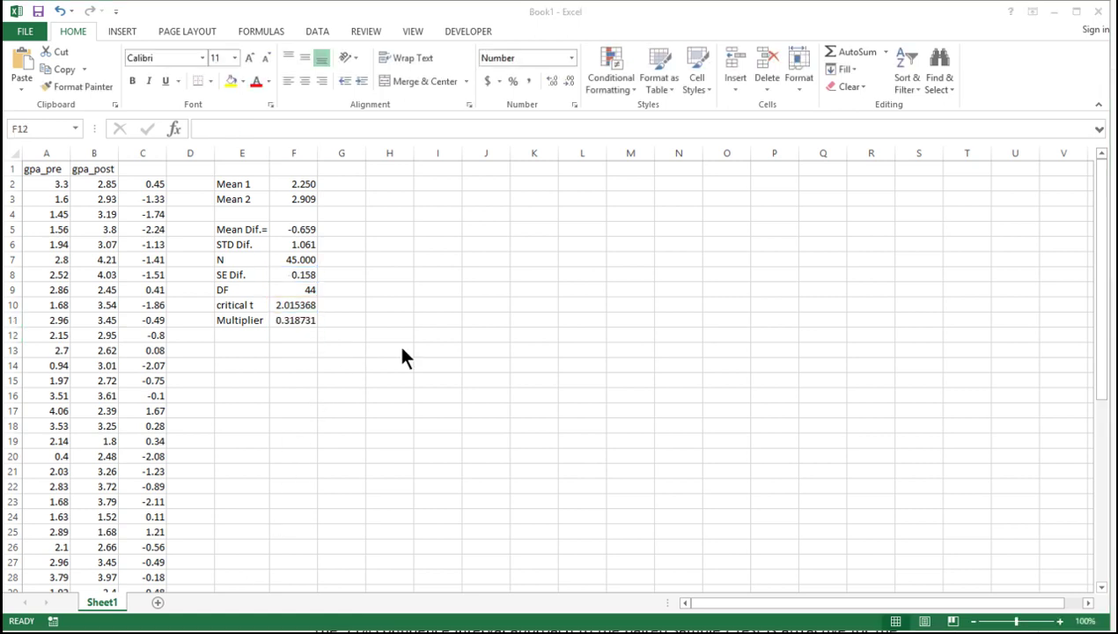
# Enter =F5+F11 in F12 to compute the upper bound, -0.340.
pyautogui.click(304, 336)
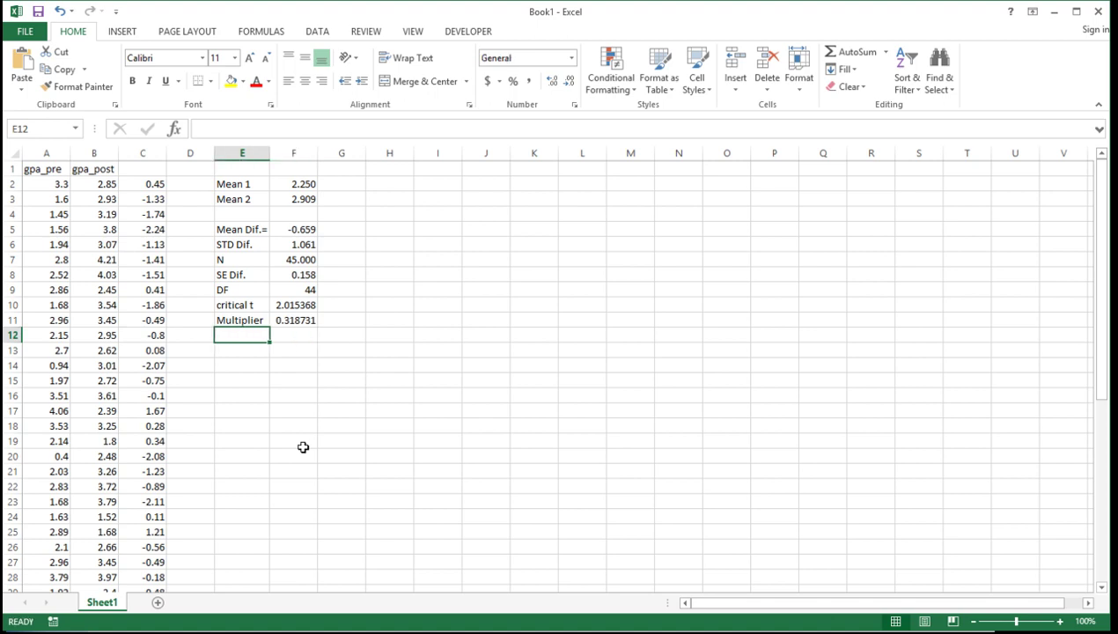
pyautogui.write('=F')
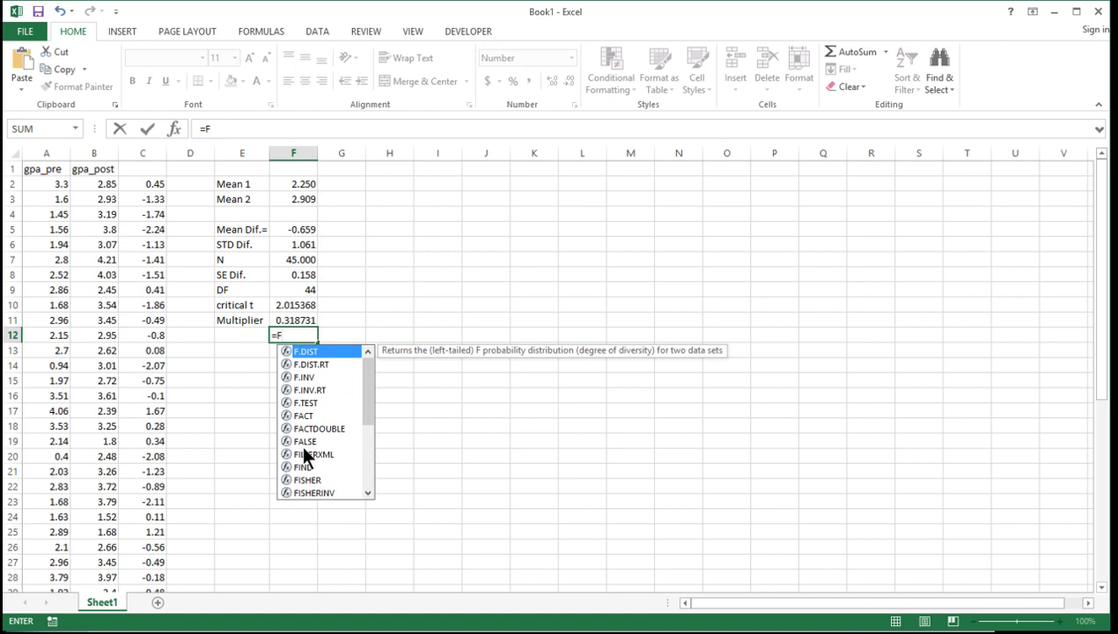
pyautogui.write('5+')
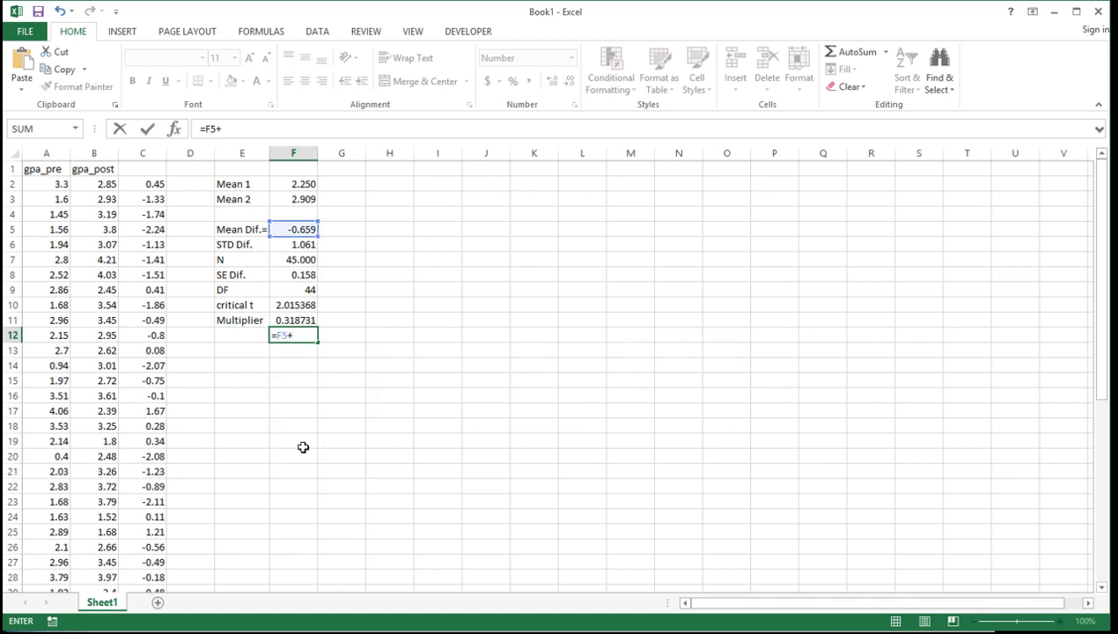
pyautogui.write('F')
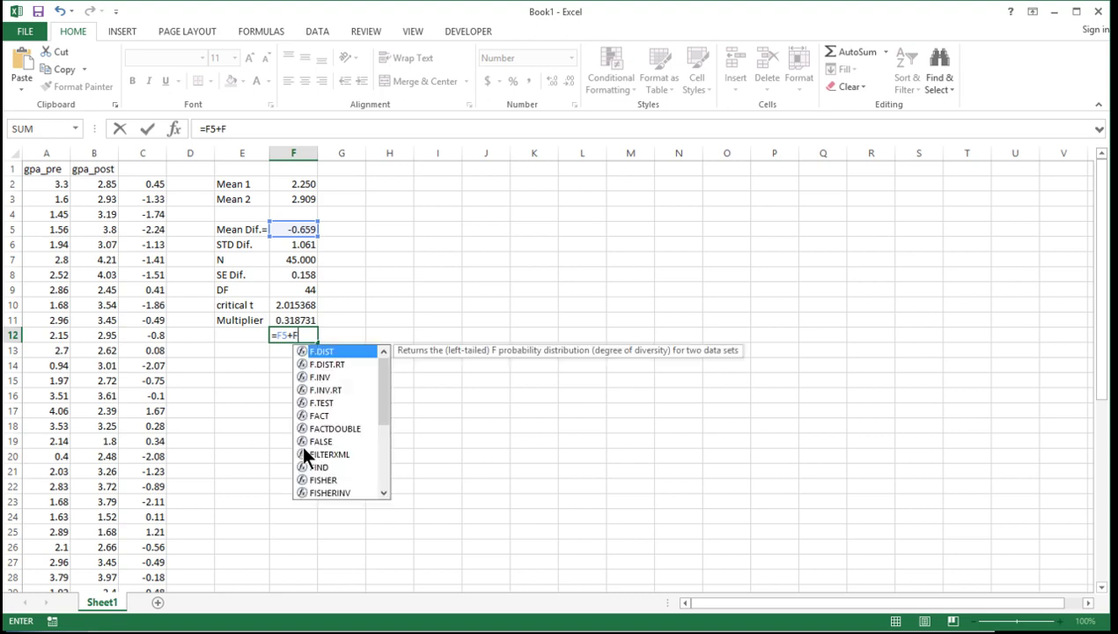
pyautogui.write('11')
pyautogui.press('Return')
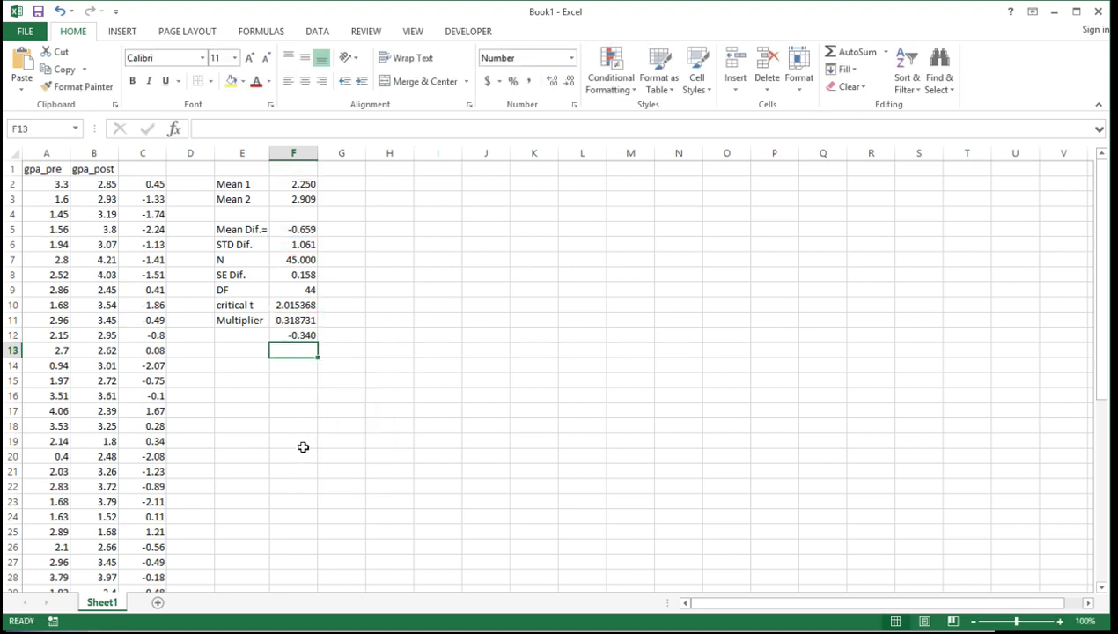
# Label the upper-bound row '95% UB' in E12.
pyautogui.press('Up')
pyautogui.press('Left')
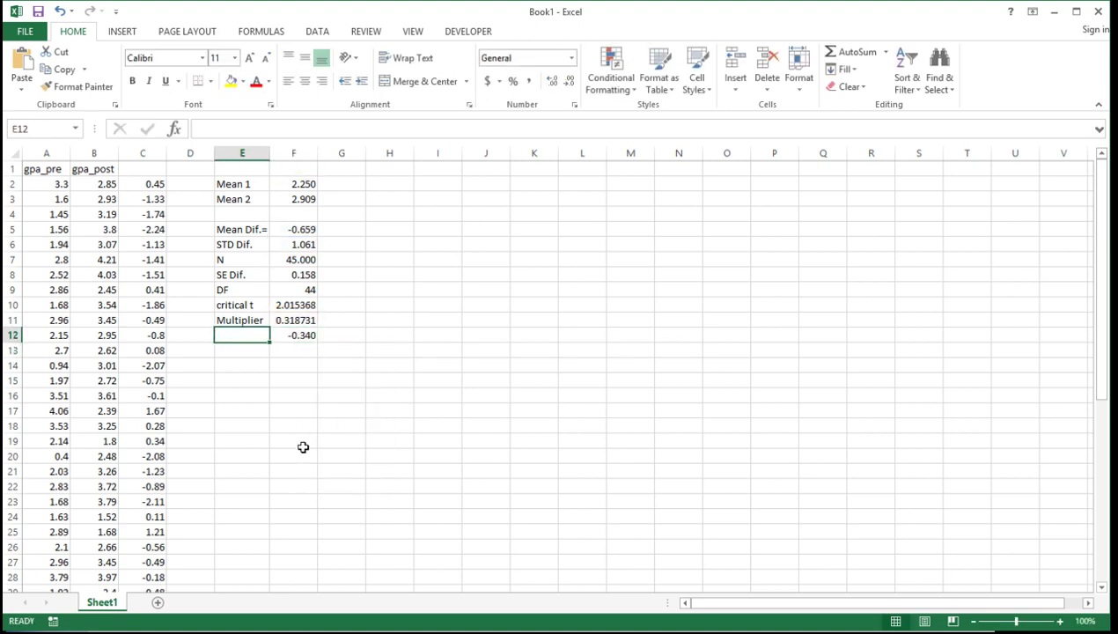
pyautogui.write('95% Y')
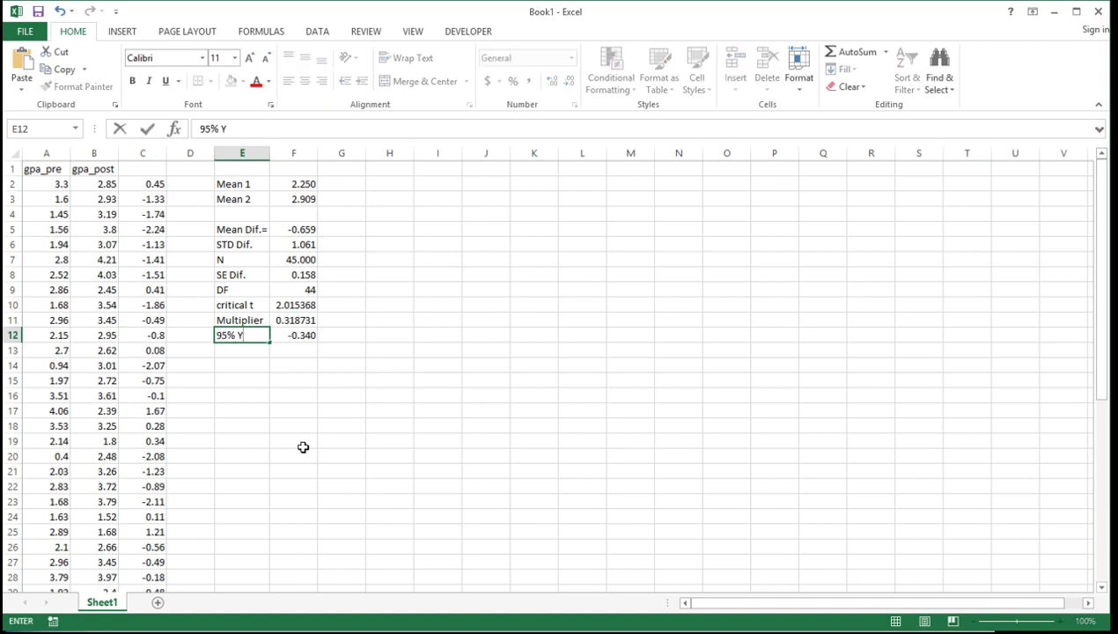
pyautogui.press('BackSpace')
pyautogui.write('UB')
pyautogui.press('Return')
# Review the critical t, multiplier and upper-bound formulas in F10–F12, ending on empty F13.
pyautogui.press('Right')
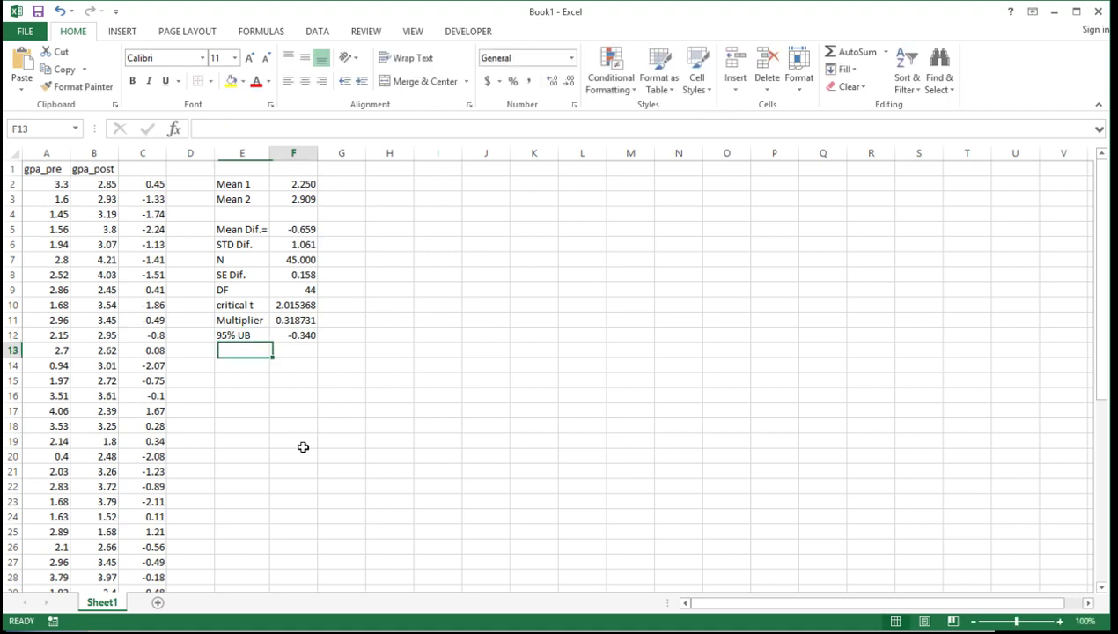
pyautogui.press('Up')
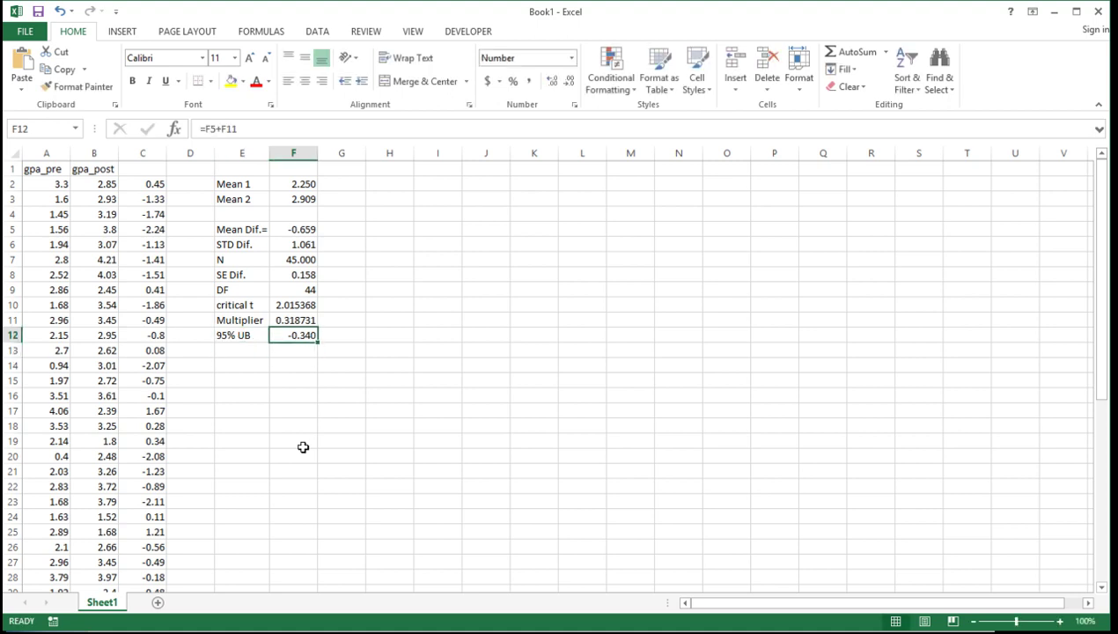
pyautogui.press('Up')
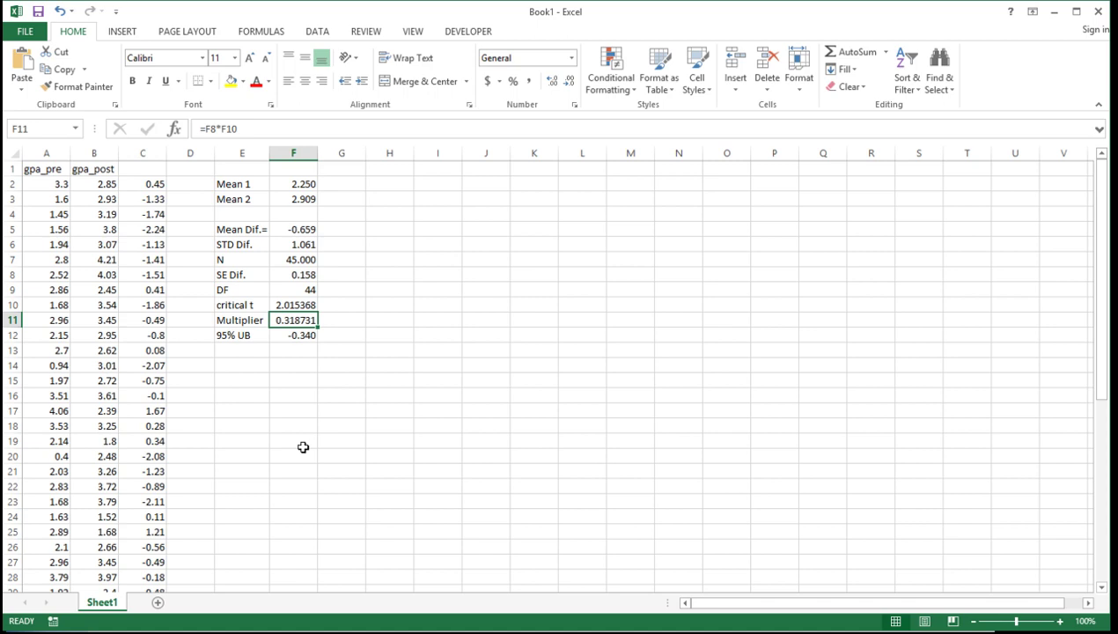
pyautogui.press('Up')
pyautogui.press('Down')
pyautogui.press('Down')
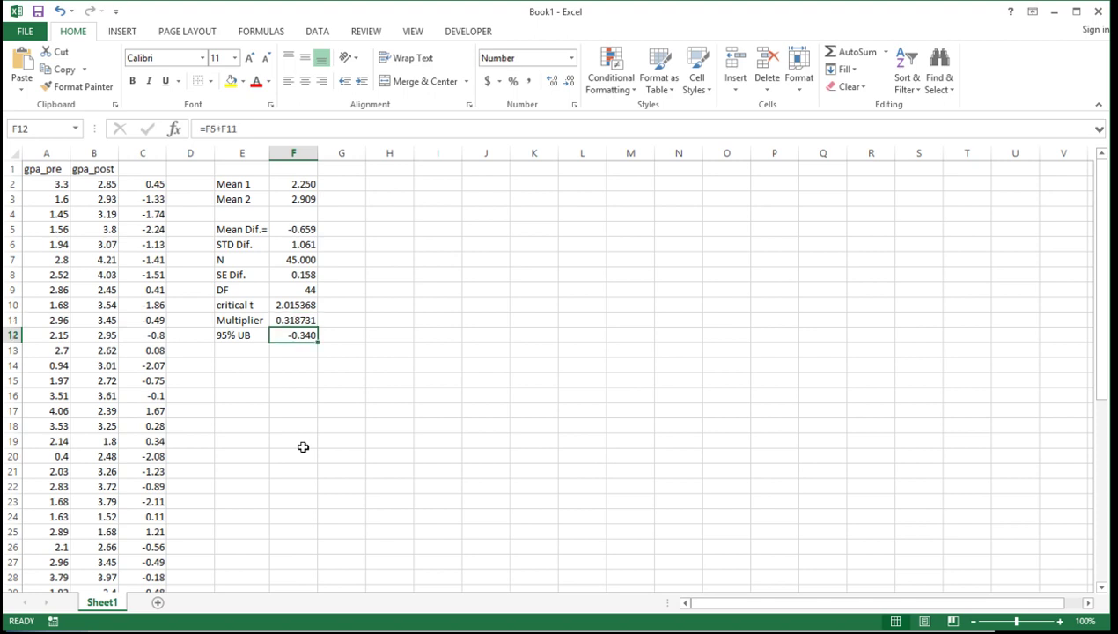
pyautogui.press('Down')
pyautogui.press('Up')
pyautogui.press('Up')
pyautogui.press('Up')
pyautogui.press('Up')
pyautogui.press('Up')
pyautogui.press('Up')
pyautogui.press('Up')
pyautogui.press('Down')
pyautogui.press('Down')
pyautogui.press('Down')
pyautogui.press('Down')
pyautogui.press('Down')
pyautogui.press('Down')
pyautogui.press('Down')
# Enter =F5-F11 in F13 to compute the lower bound, -0.978.
pyautogui.write('=')
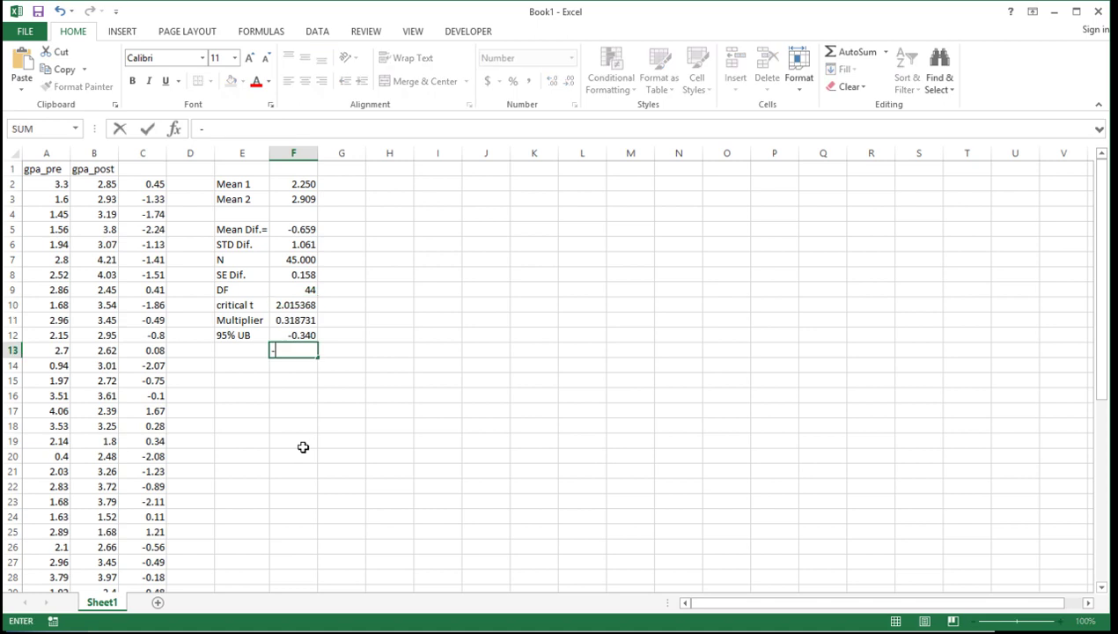
pyautogui.press('BackSpace')
pyautogui.write('=F')
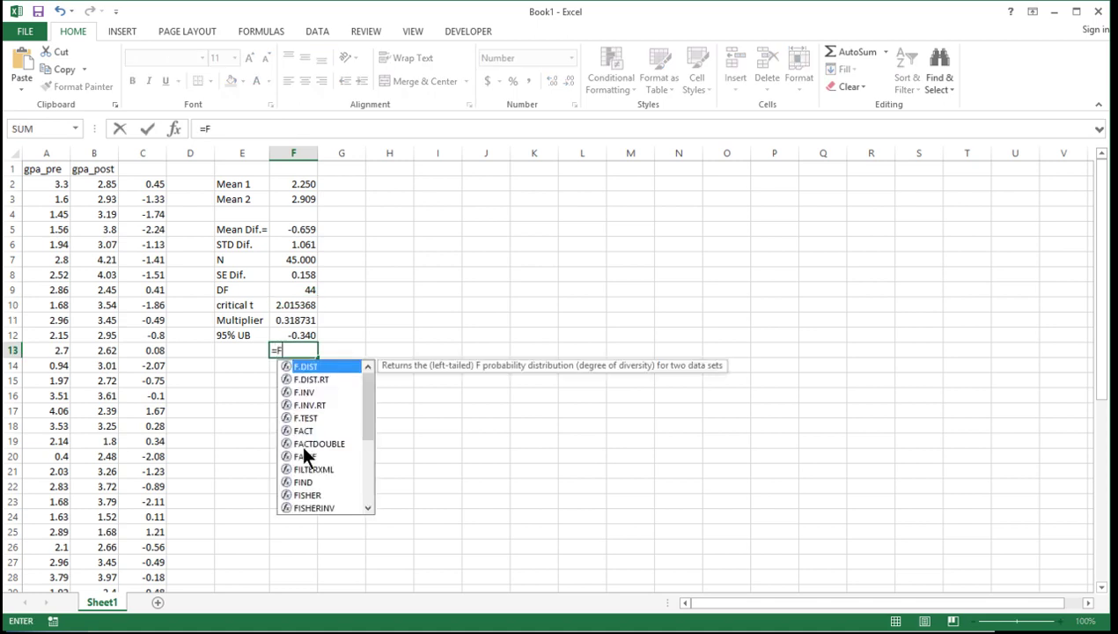
pyautogui.write('5-')
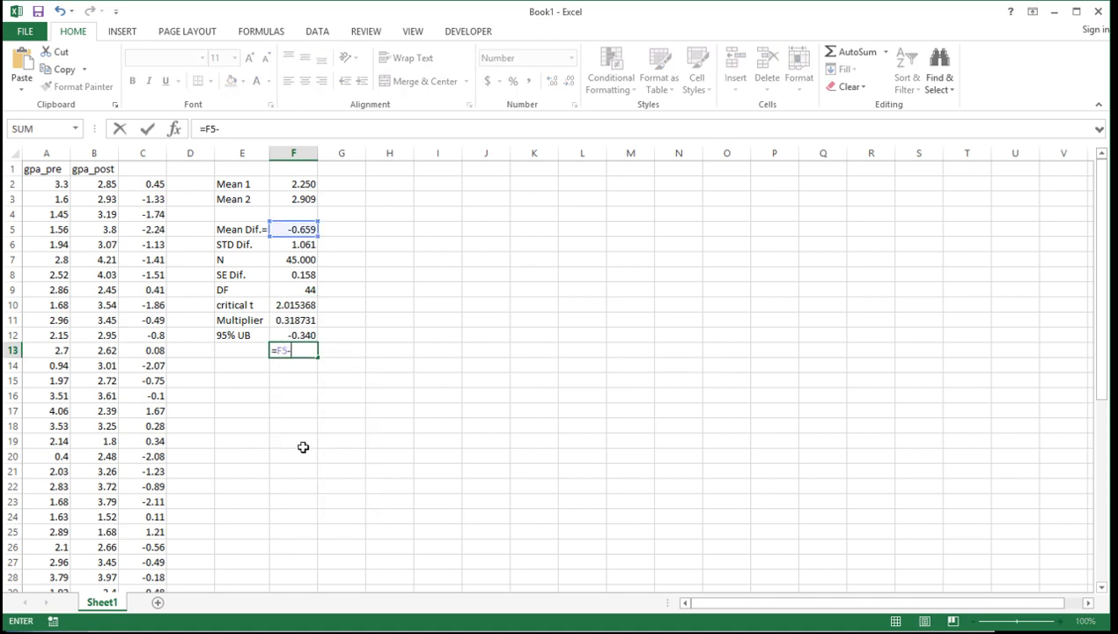
pyautogui.write('F11')
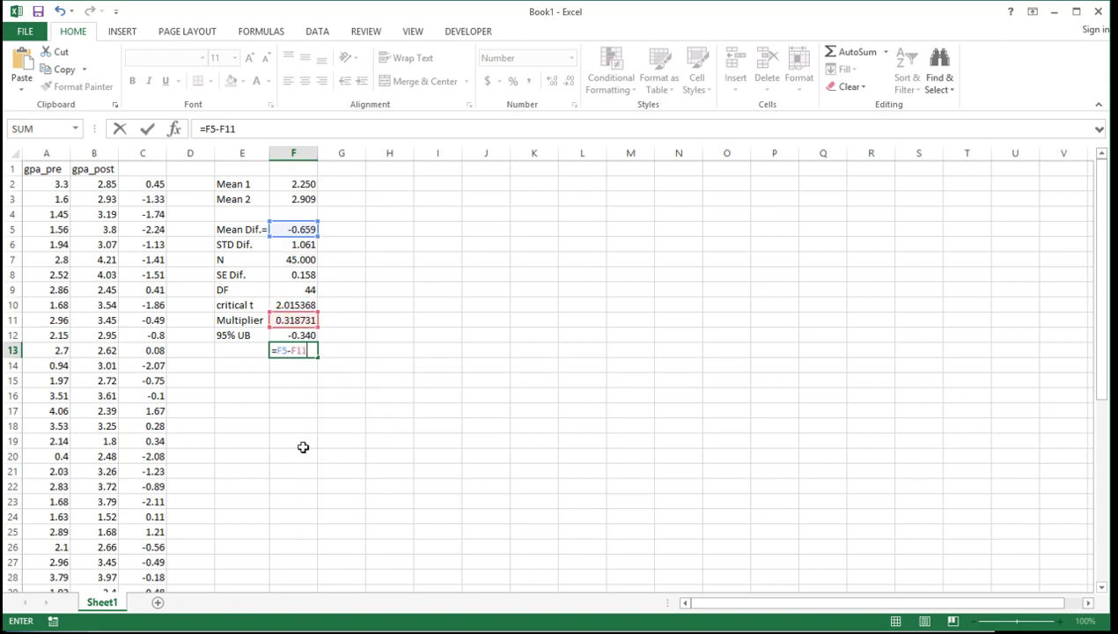
pyautogui.press('Return')
# Label the lower-bound row '95% LB' in E13.
pyautogui.press('Up')
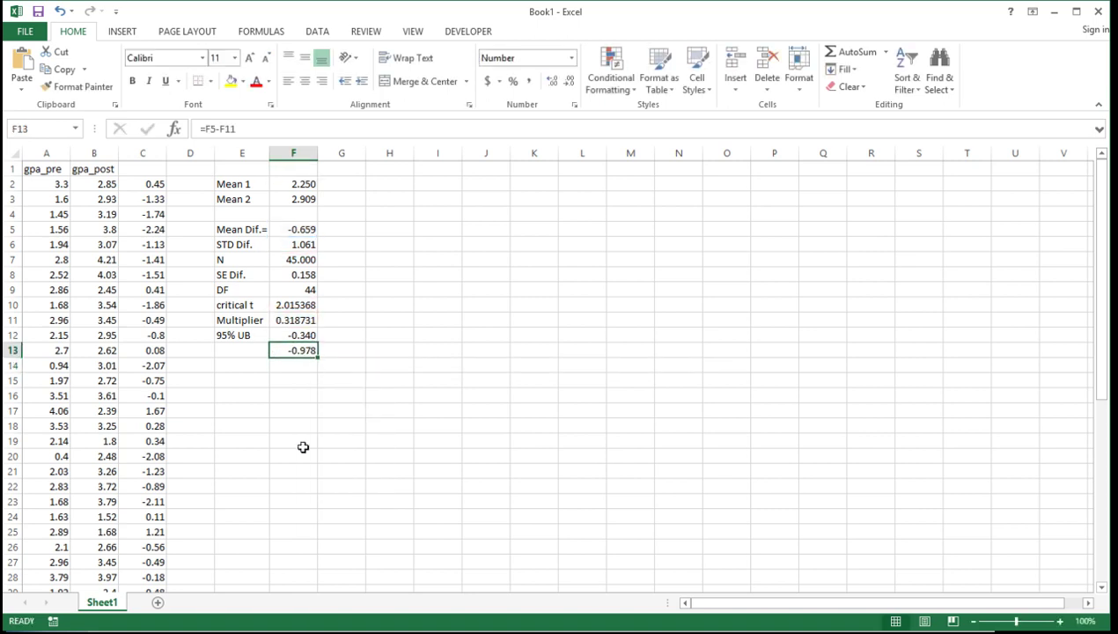
pyautogui.press('Left')
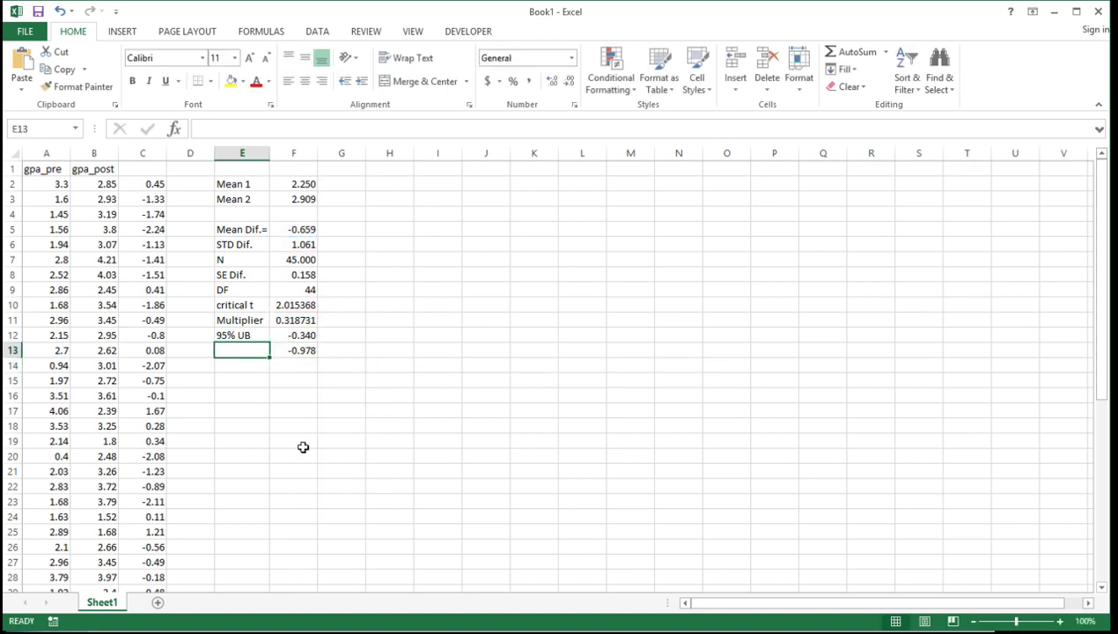
pyautogui.write('95')
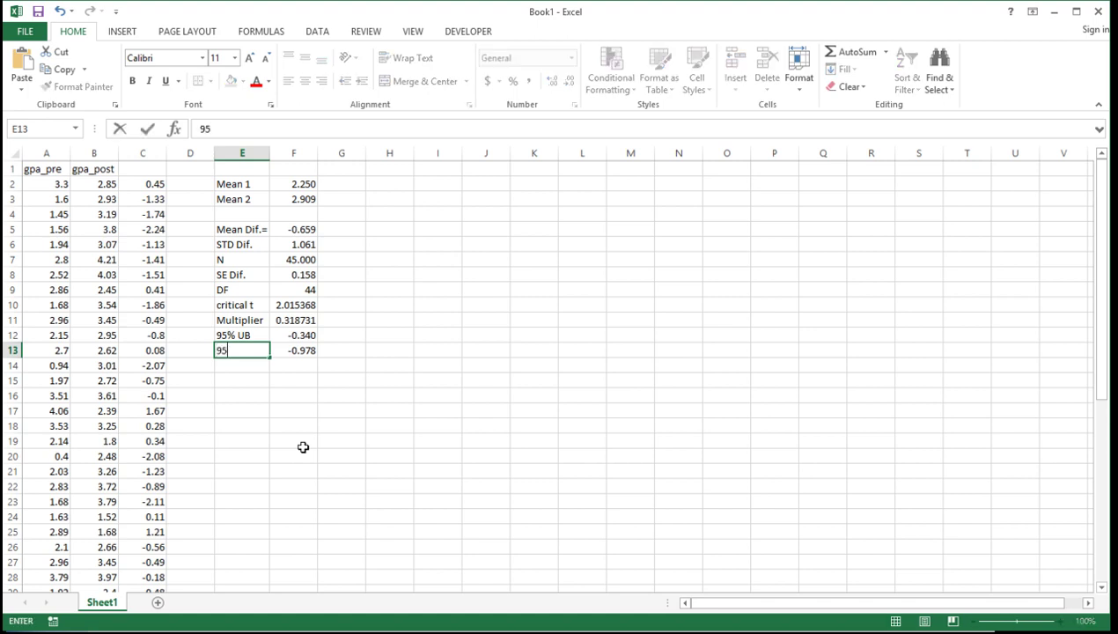
pyautogui.write('% LB')
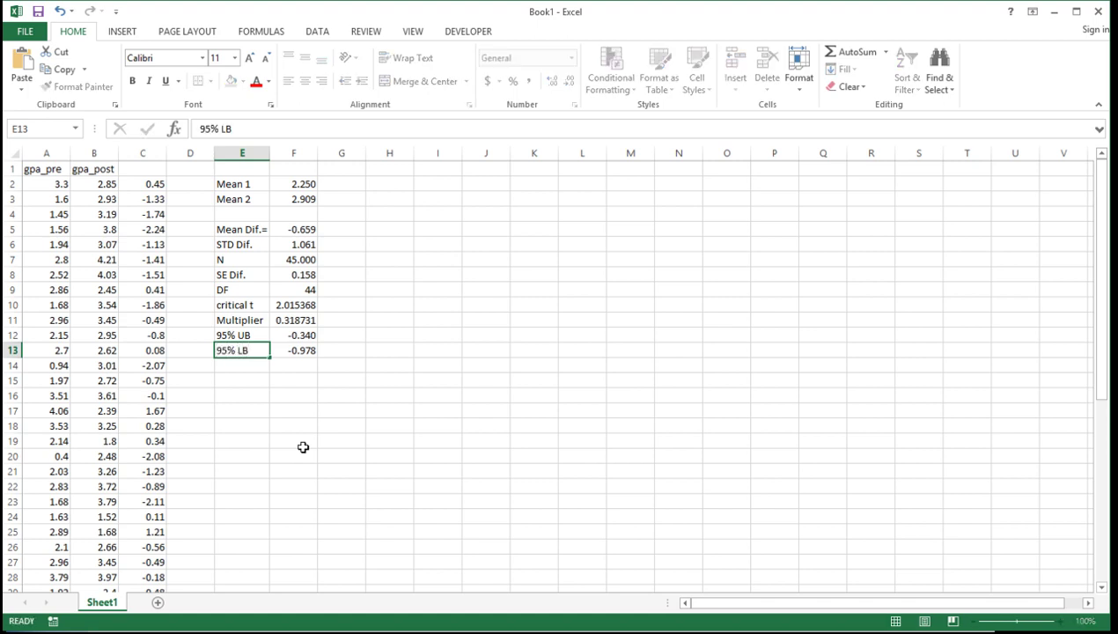
pyautogui.press('Return')
pyautogui.press('Up')
pyautogui.press('Up')
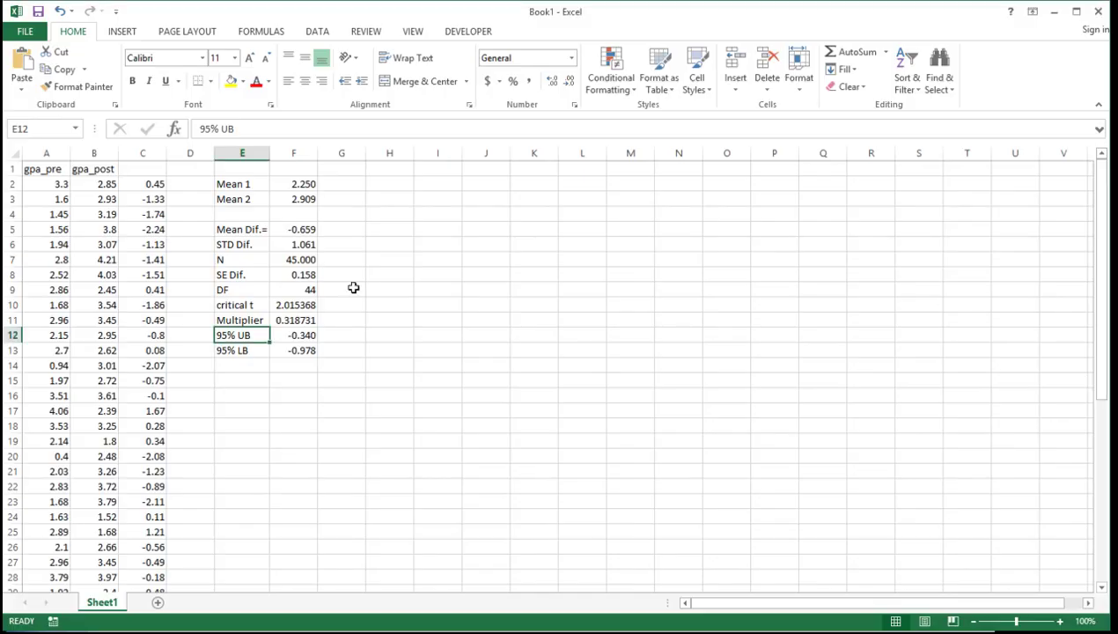
pyautogui.click(307, 335)
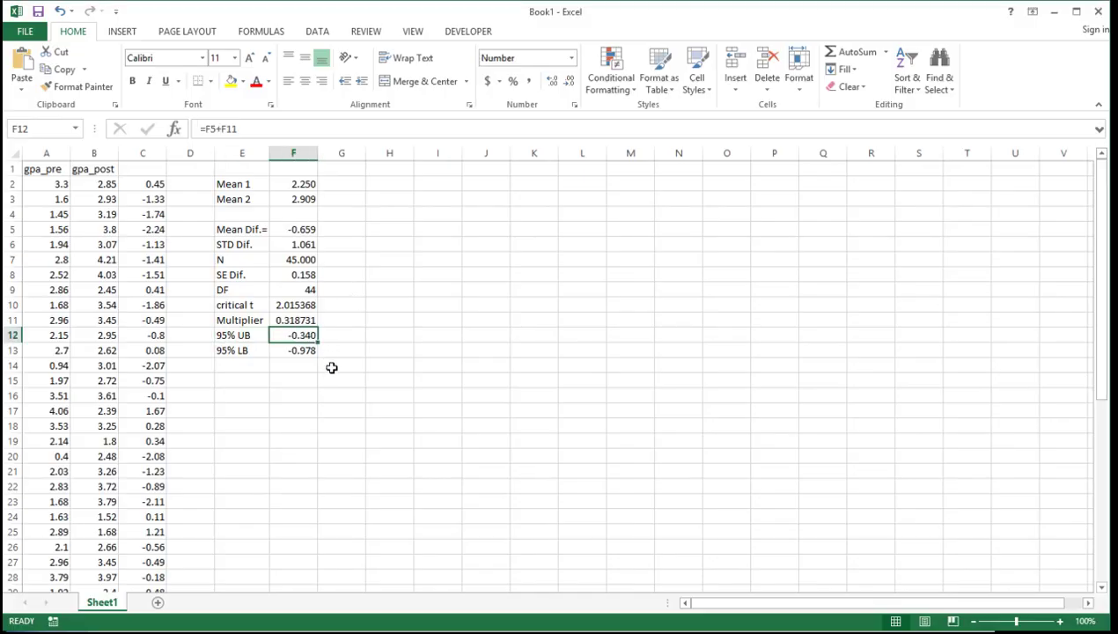
pyautogui.click(300, 350)
pyautogui.click(302, 332)
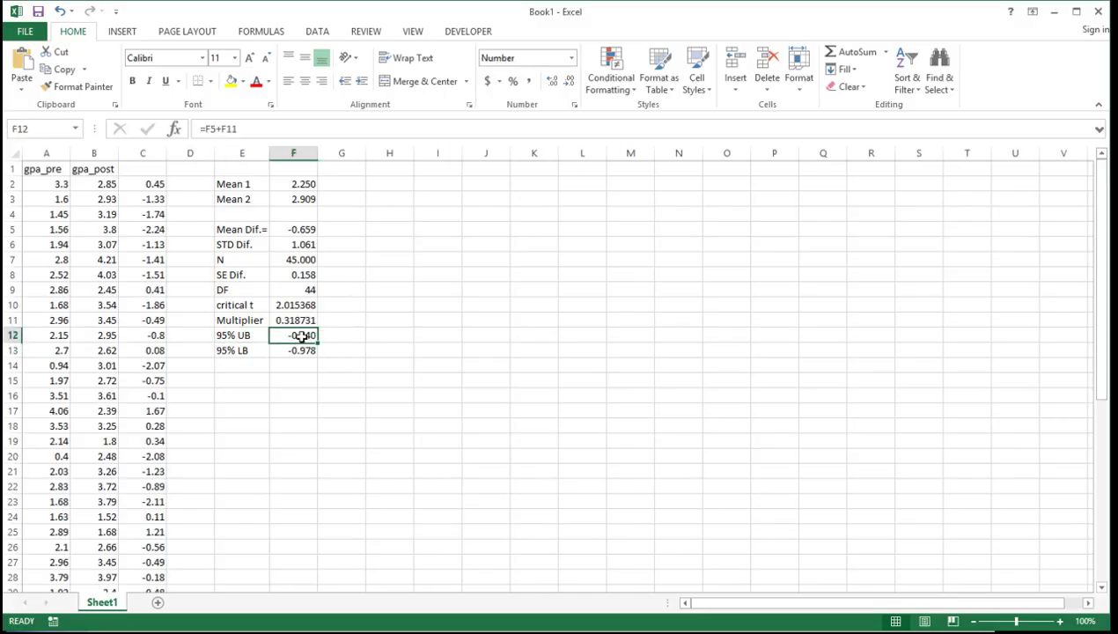
pyautogui.click(301, 228)
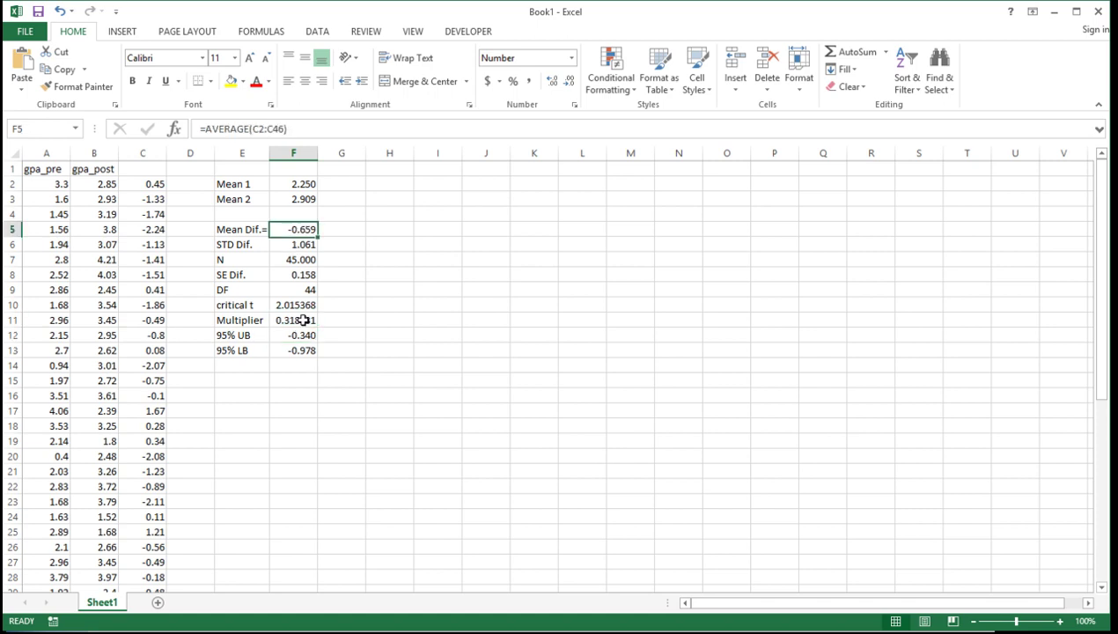
pyautogui.click(328, 338)
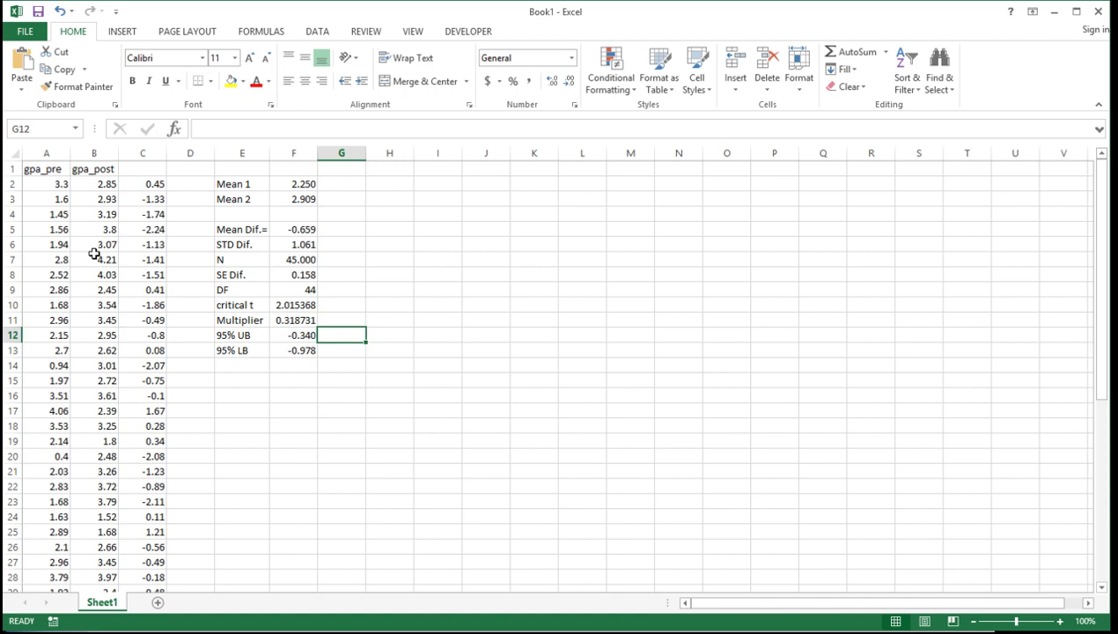
pyautogui.click(350, 346)
pyautogui.click(348, 337)
pyautogui.scroll(-3, 252, 370)
pyautogui.scroll(3, 251, 369)
pyautogui.click(302, 335)
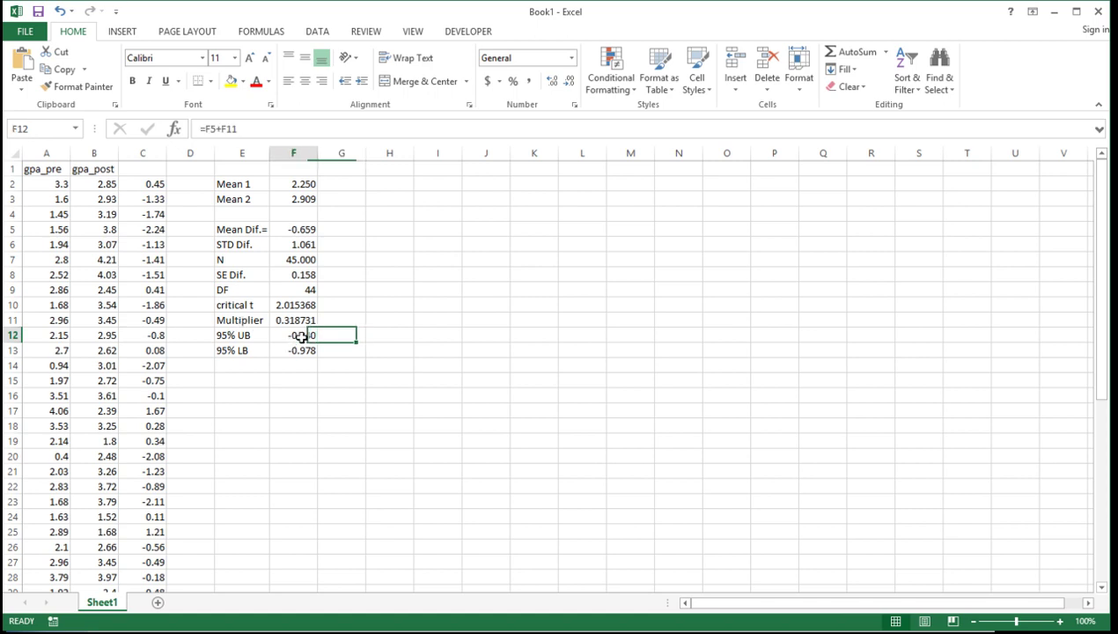
pyautogui.click(302, 351)
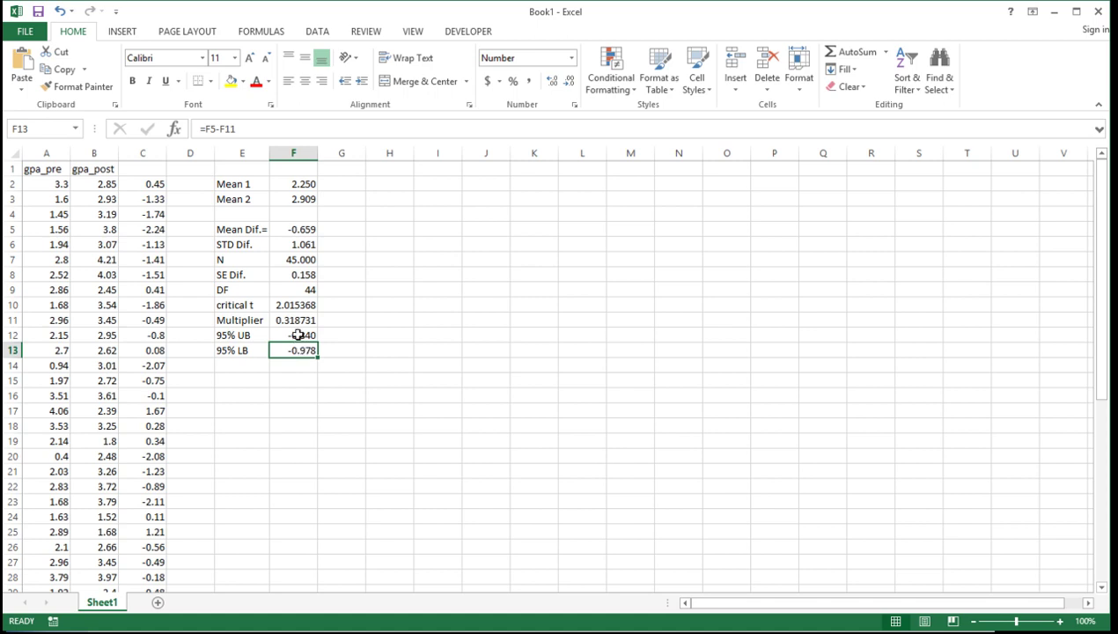
pyautogui.click(299, 335)
pyautogui.click(302, 230)
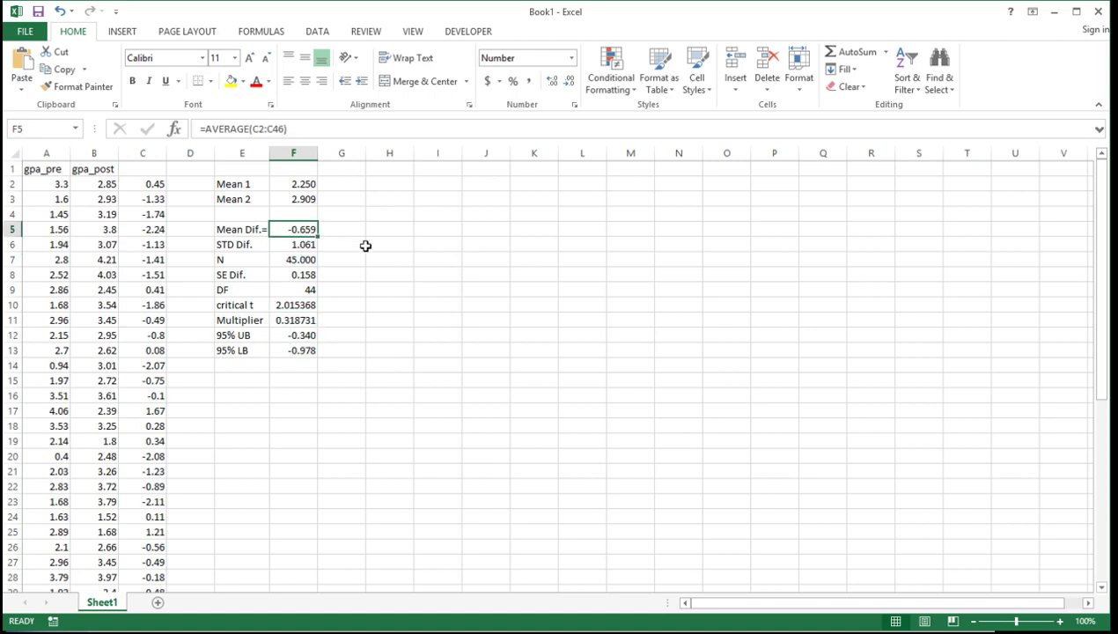
pyautogui.moveTo(304, 335); pyautogui.dragTo(305, 346)
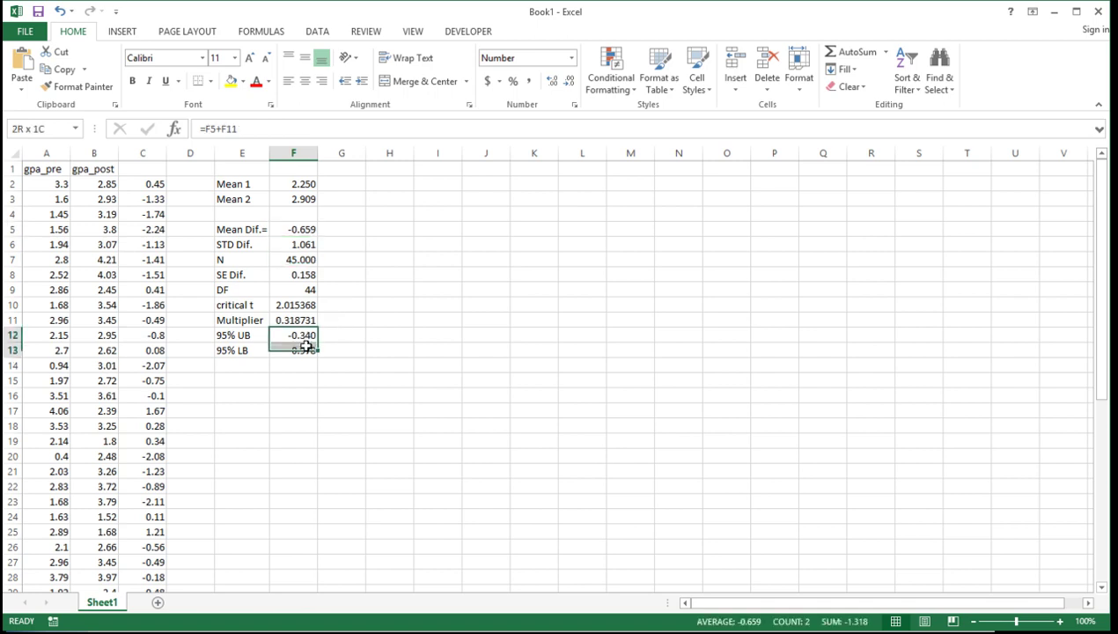
pyautogui.click(350, 331)
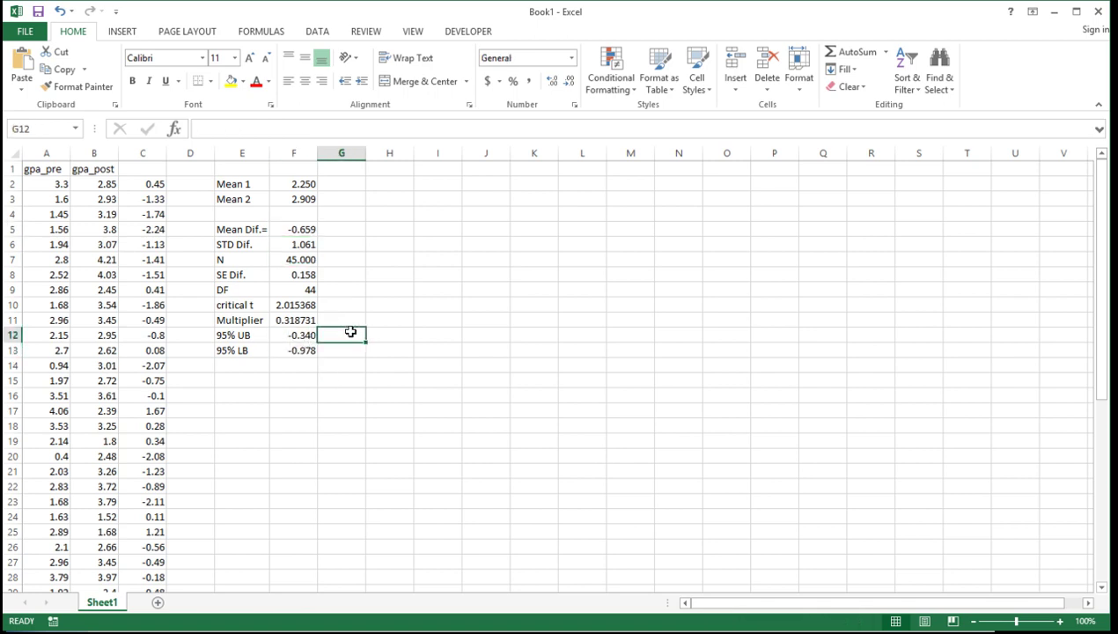